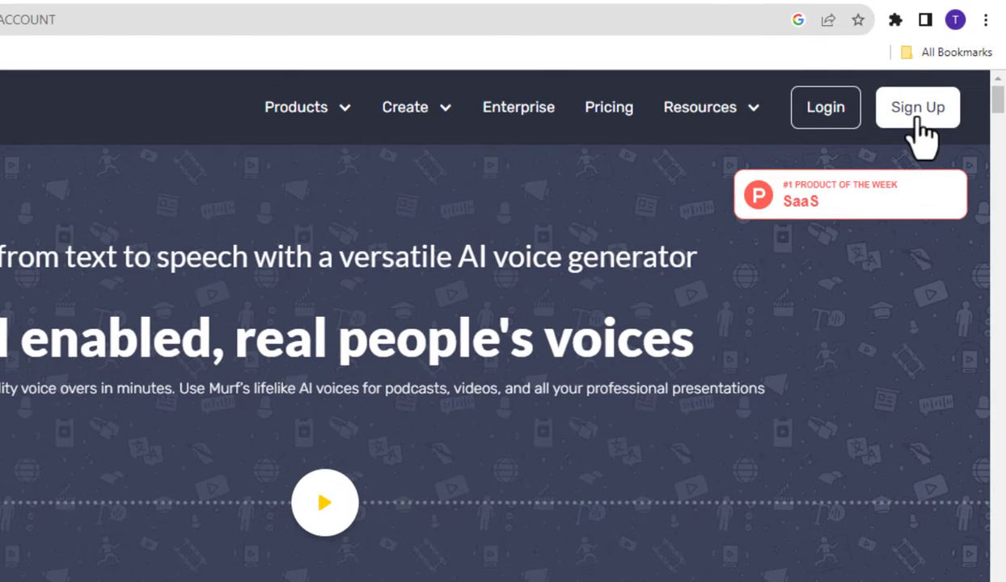
Sign up and create a blank project titled 'My First Project'
left_click(921, 120)
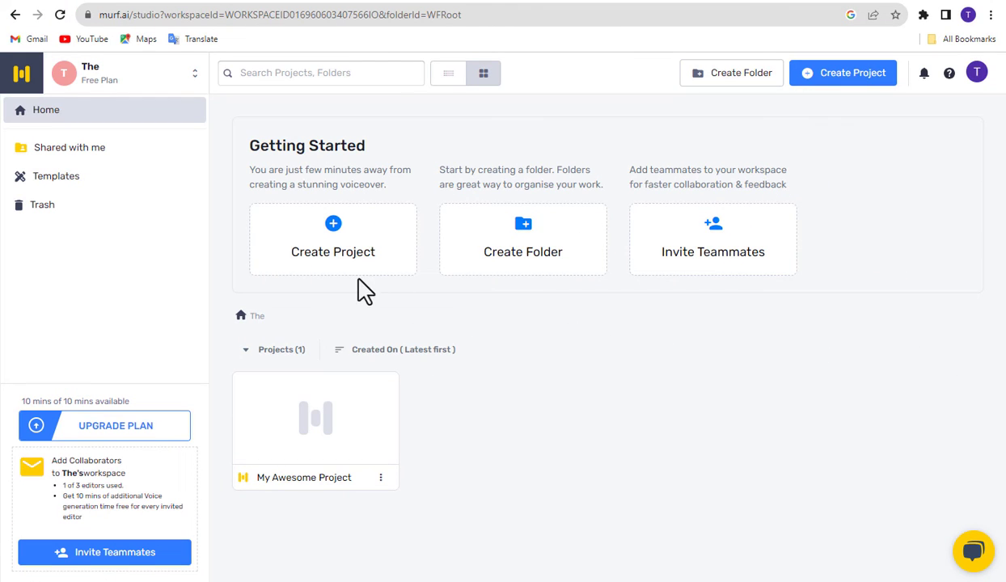
left_click(334, 245)
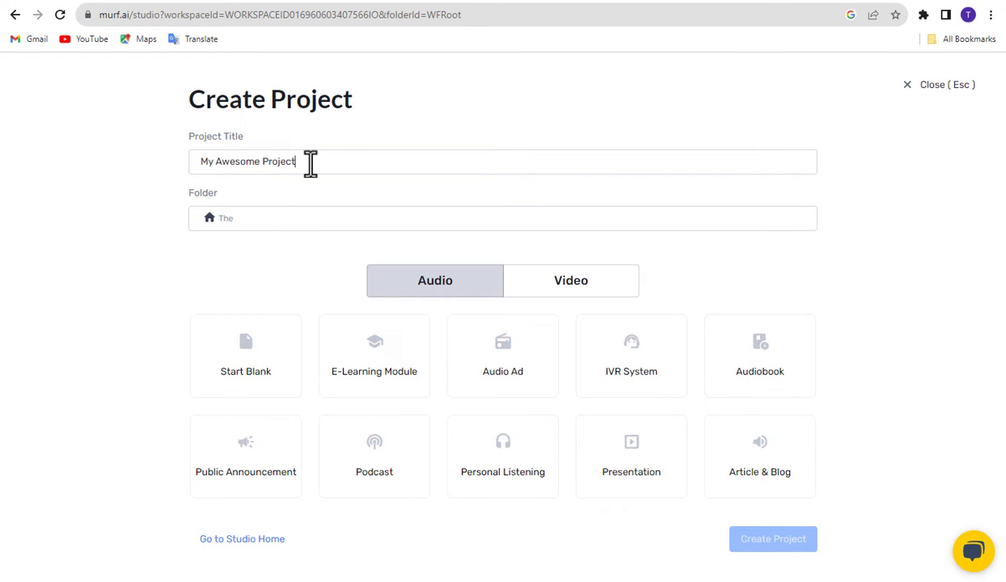
left_click_drag(311, 162, 217, 188)
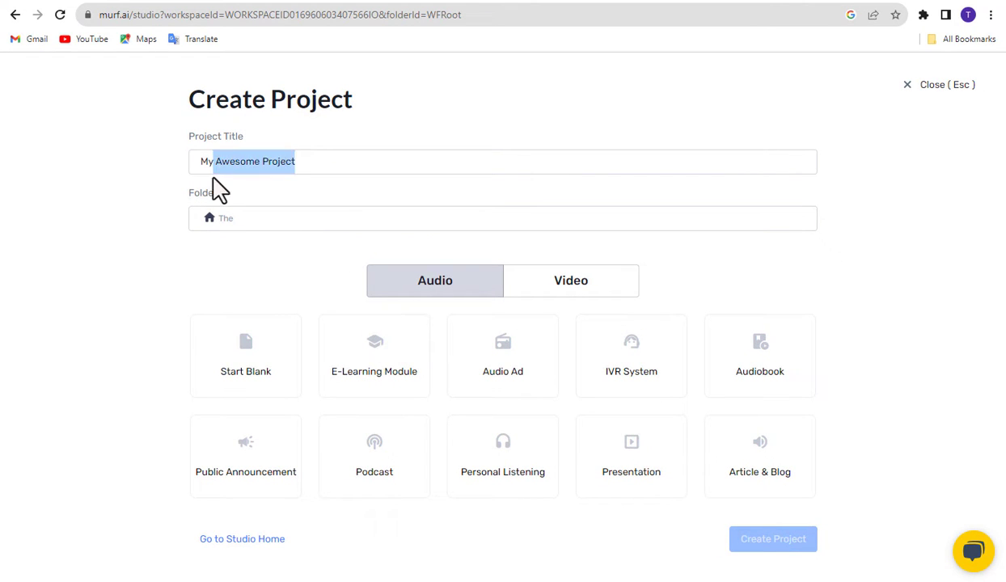
key("BackSpace")
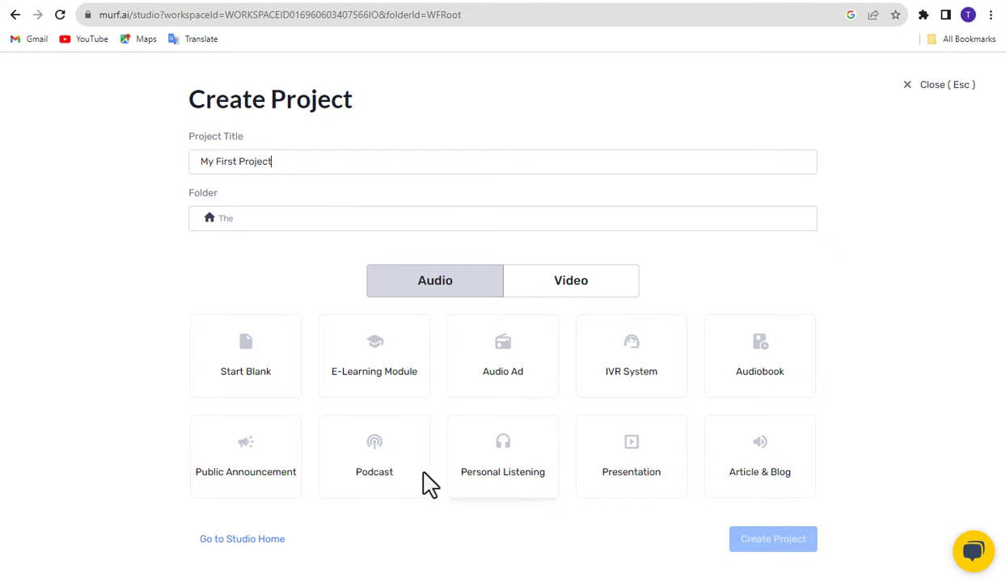
left_click(251, 377)
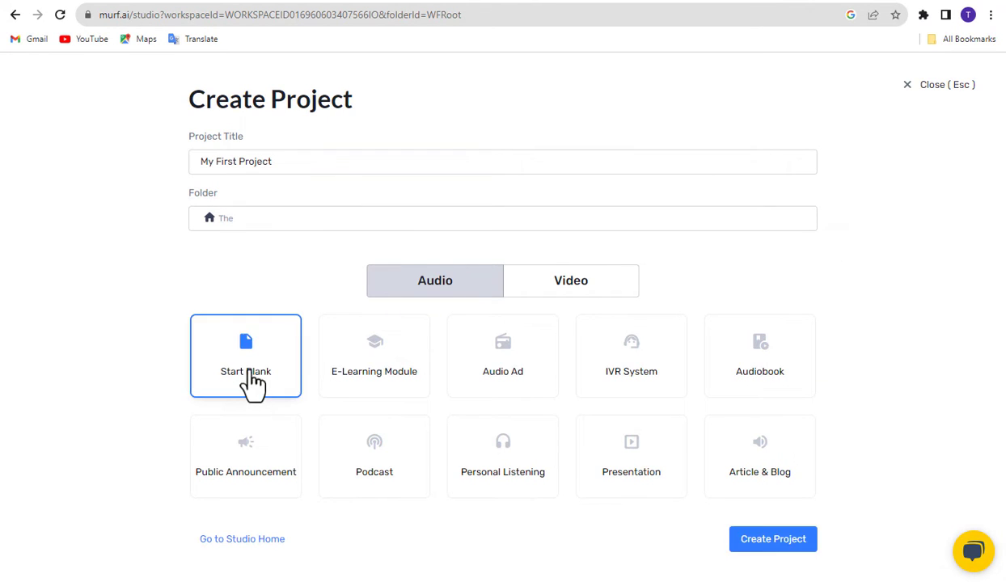
left_click(765, 542)
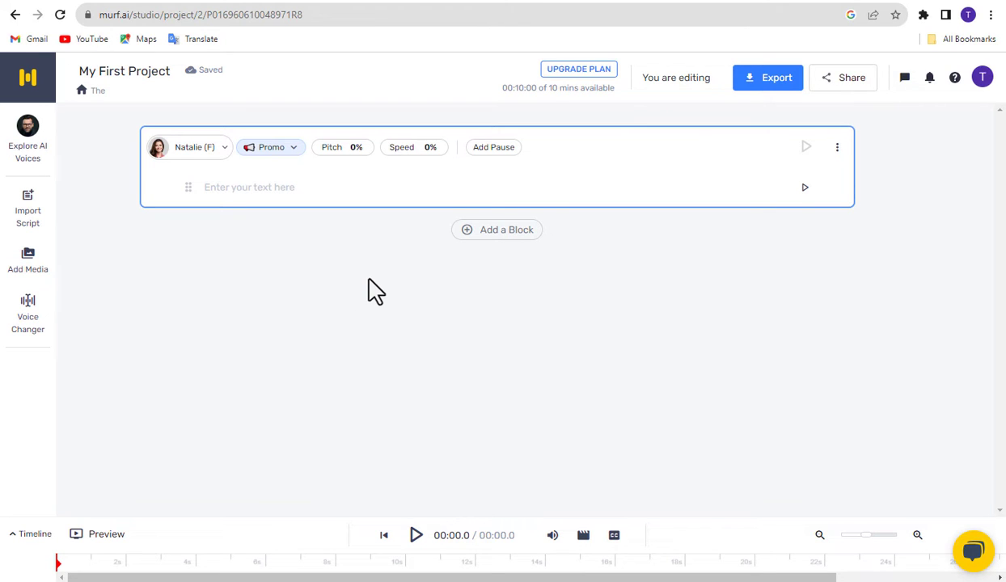
Open the AI voice catalogue and play the Natalie, Terrell and Carter samples
left_click(27, 150)
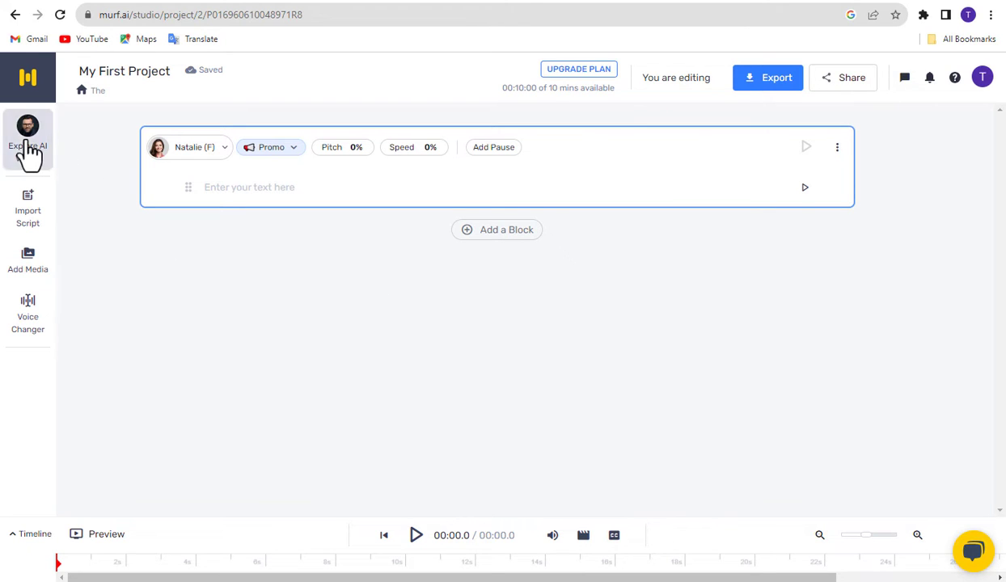
mouse_move(265, 249)
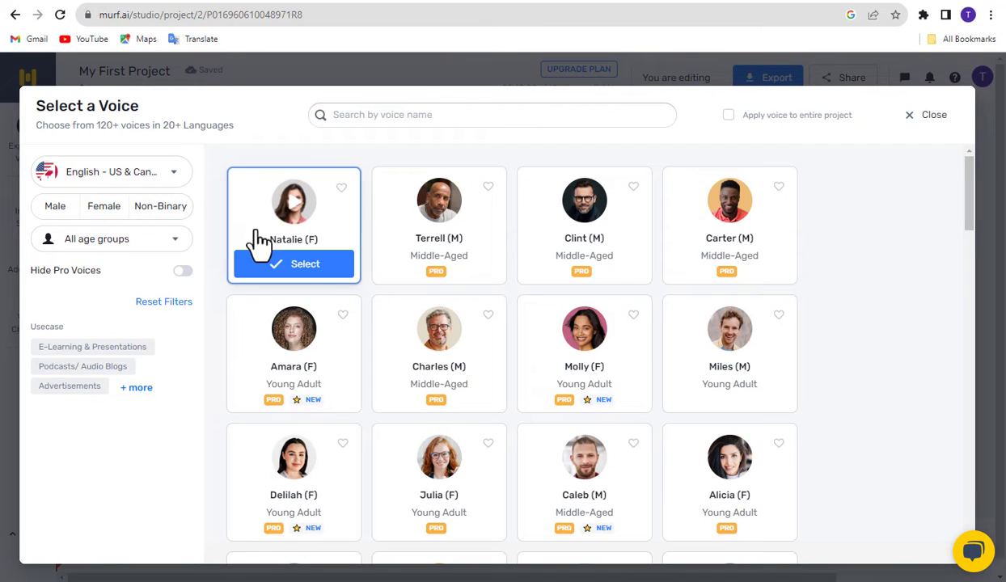
left_click(298, 204)
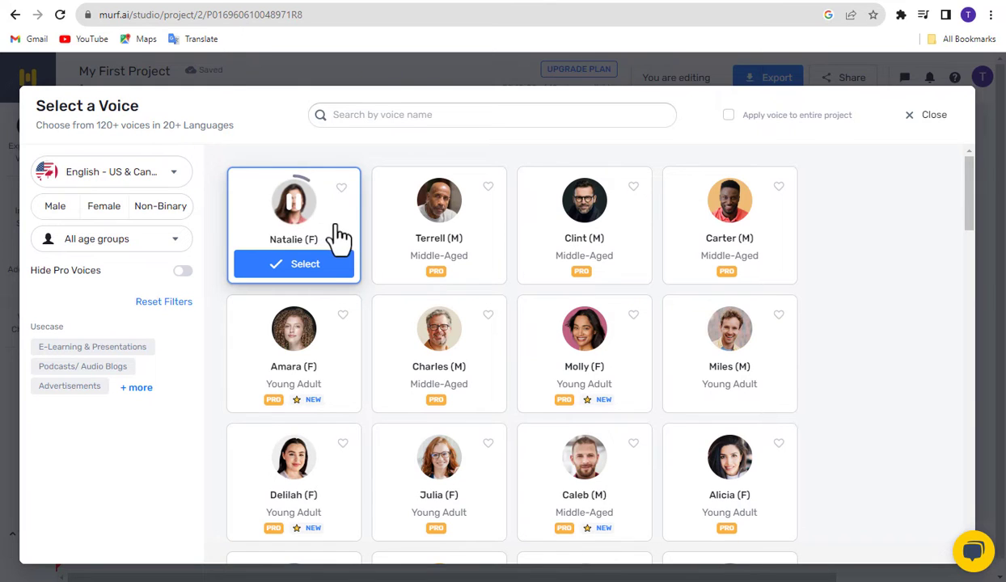
mouse_move(440, 231)
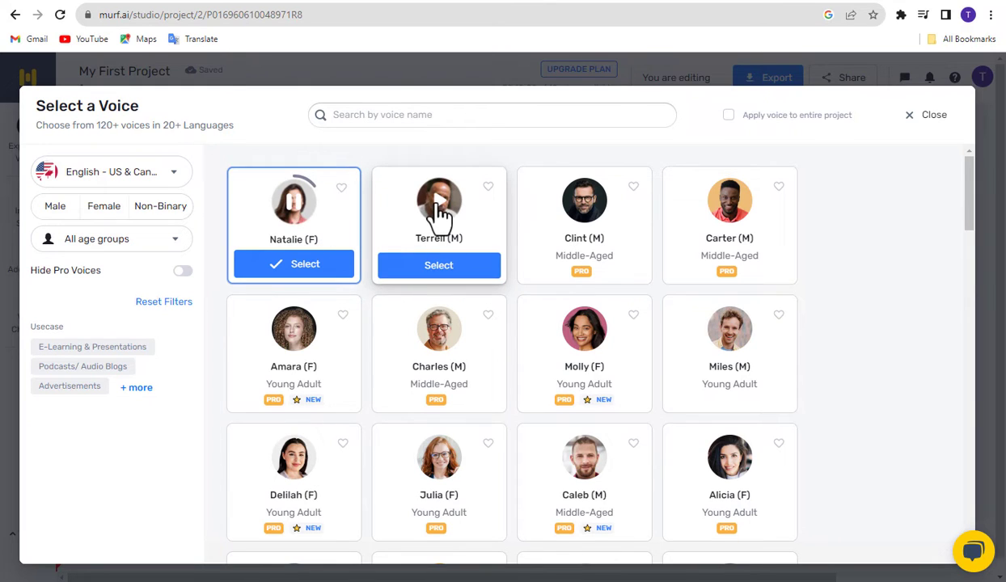
left_click(437, 204)
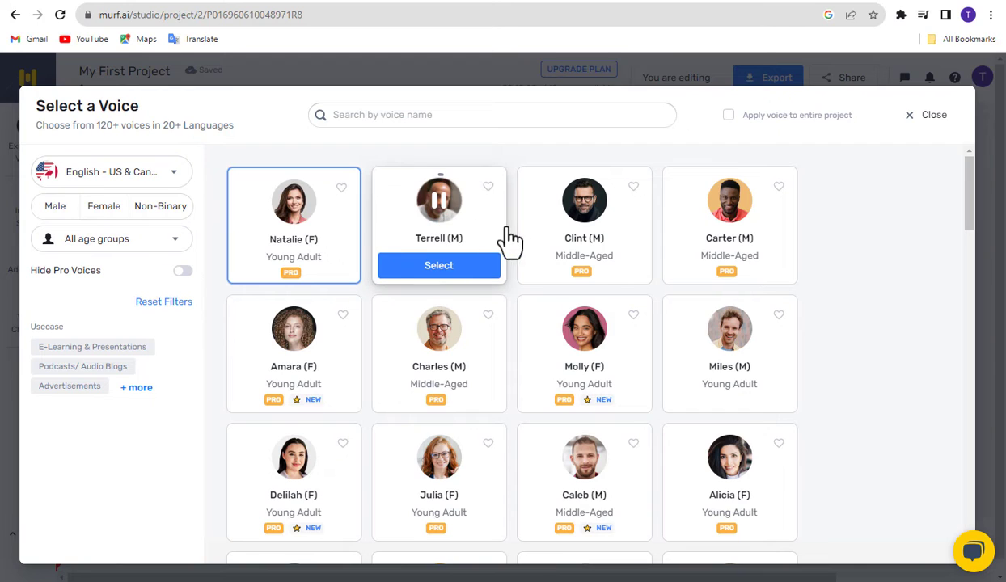
mouse_move(697, 244)
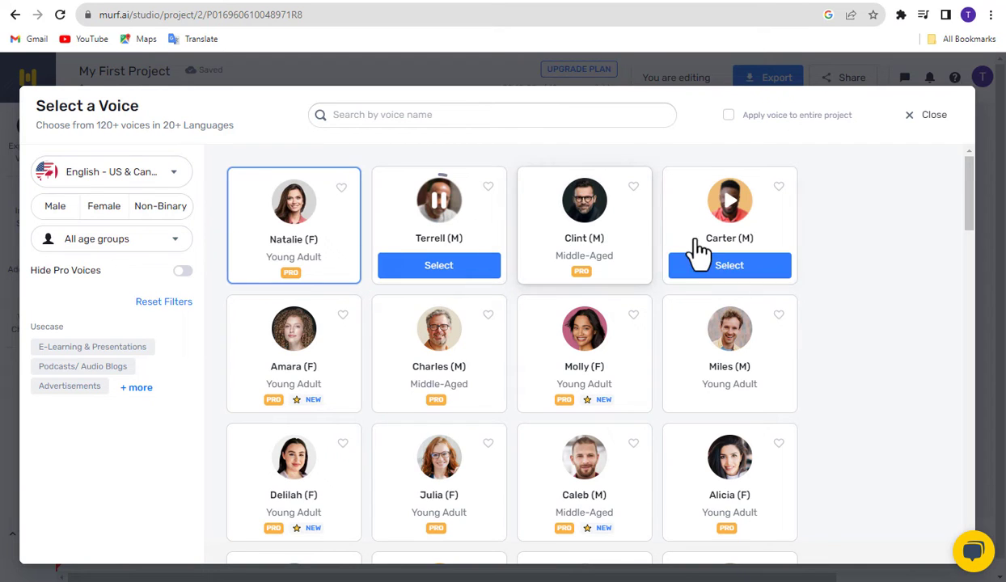
left_click(733, 207)
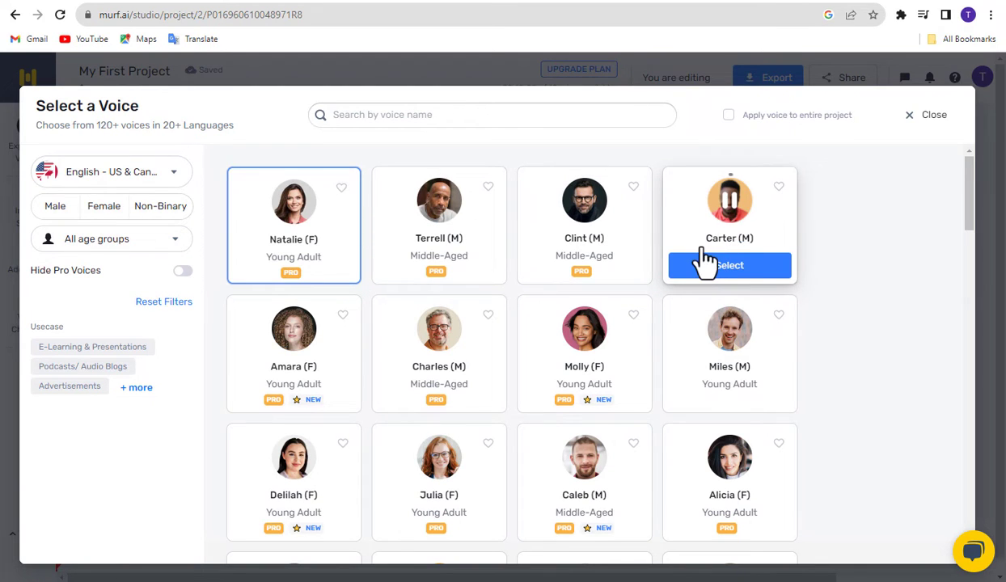
Play the Naomi and Claire voice samples further down the list
scroll(566, 308, "down", 10)
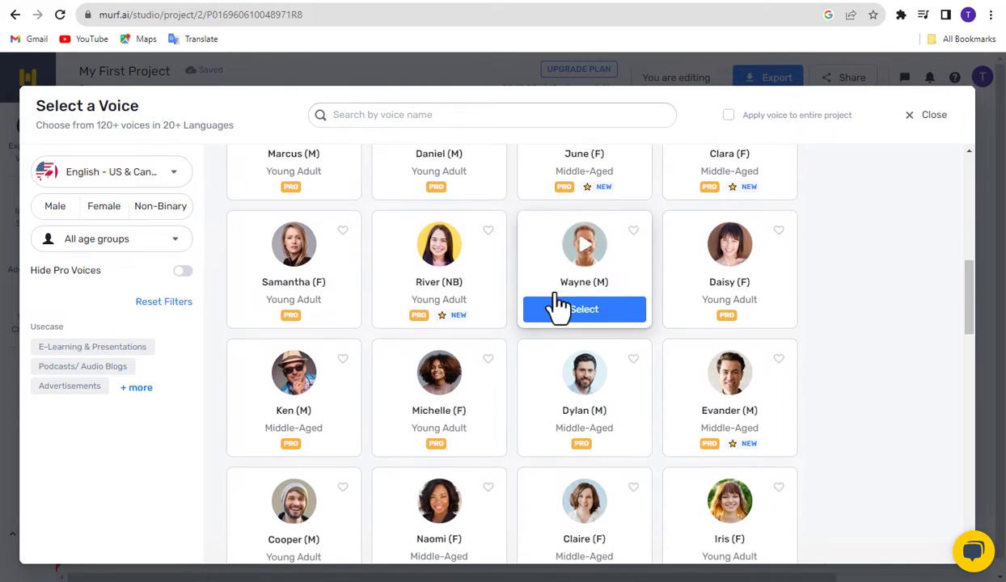
scroll(530, 324, "down", 1)
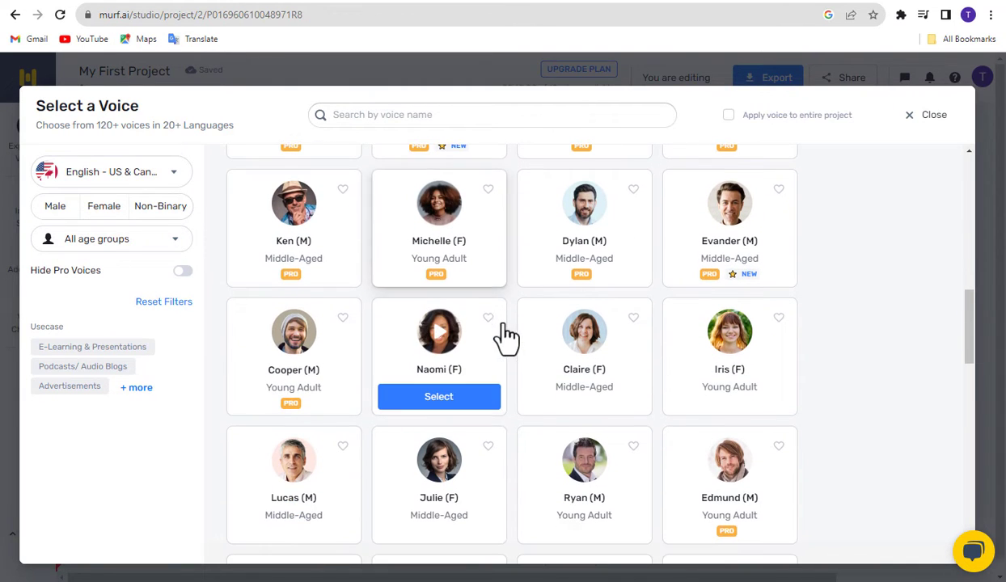
left_click(445, 343)
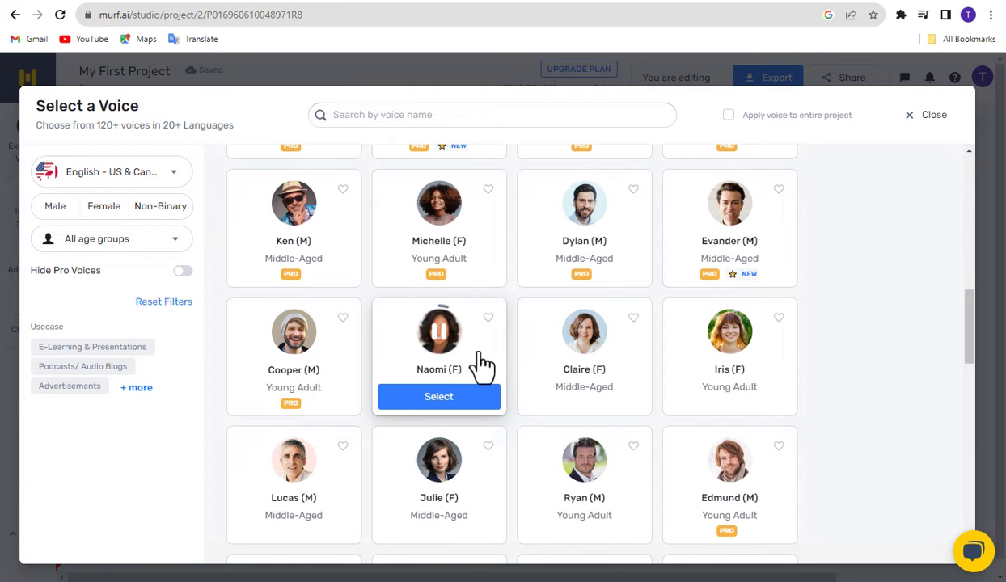
left_click(584, 333)
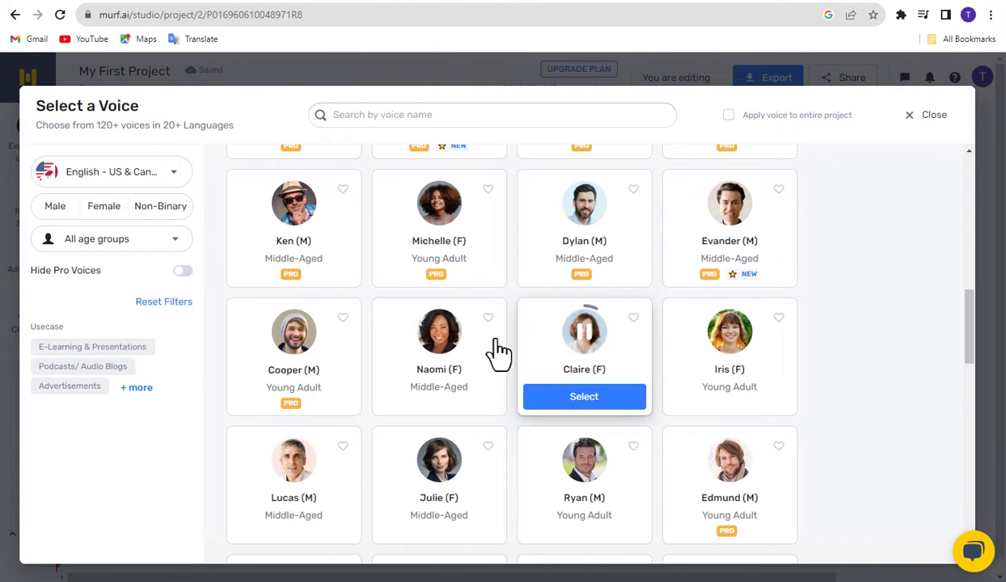
Filter voices to English - US & Canada, Female, and try an age group
left_click(123, 187)
scroll(130, 287, "down", 5)
scroll(132, 289, "up", 3)
scroll(132, 290, "up", 5)
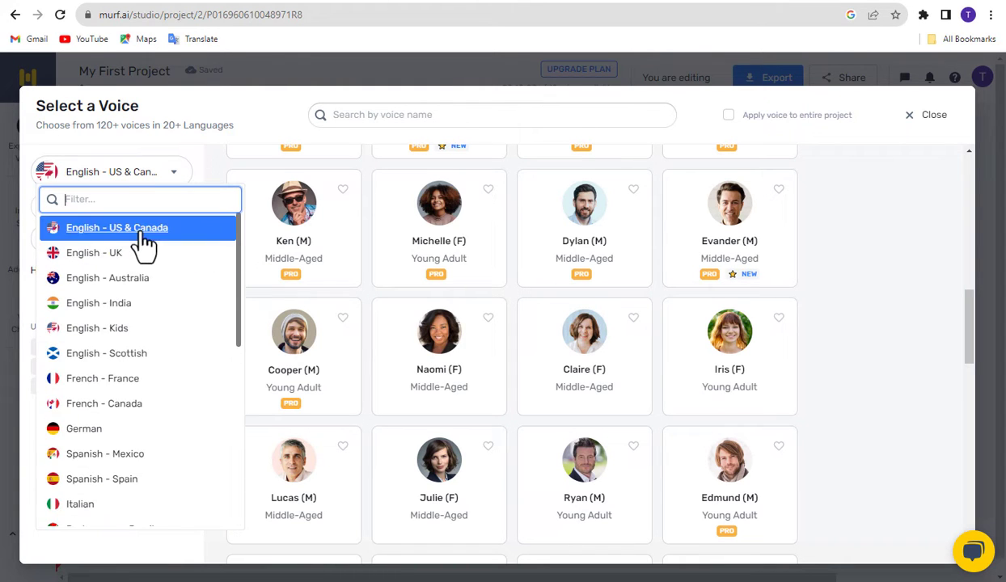
left_click(138, 230)
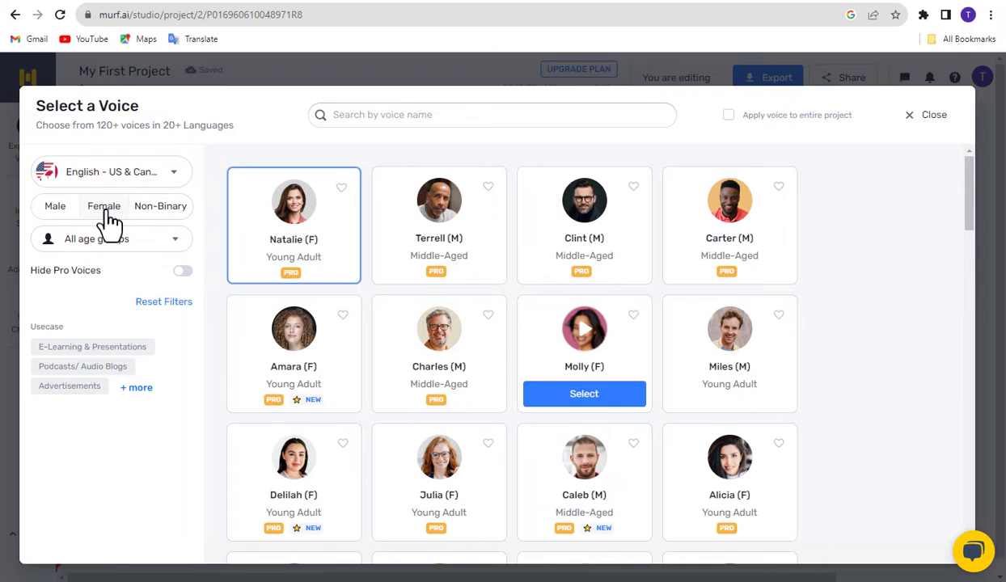
left_click(107, 212)
left_click(104, 243)
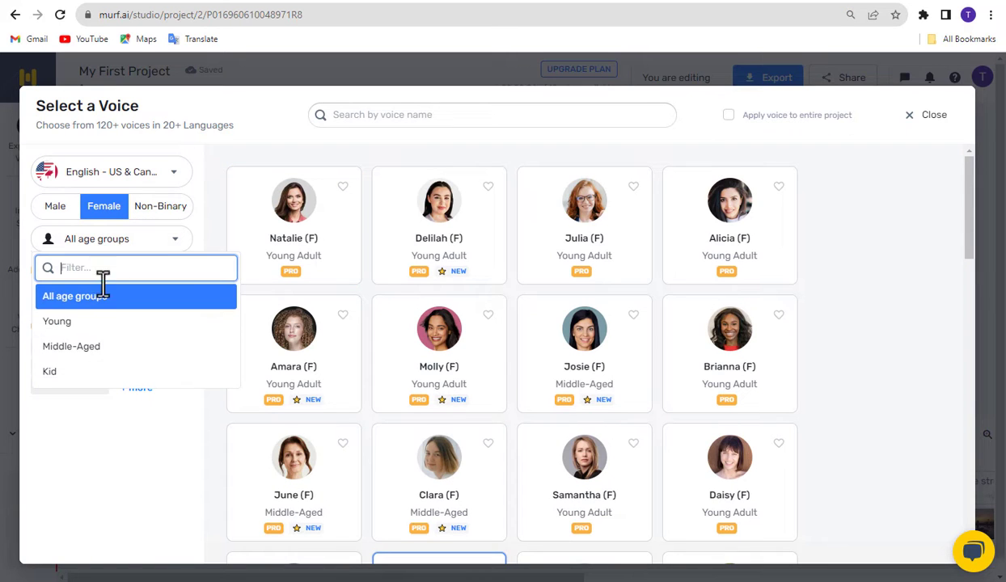
left_click(61, 323)
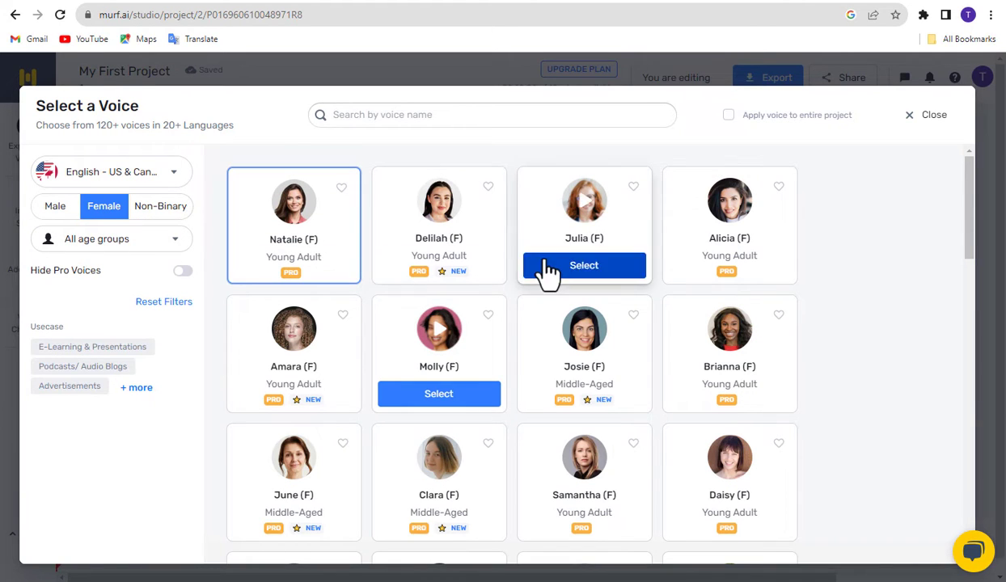
Select Naomi (F) as the first block's voice
scroll(514, 270, "down", 4)
scroll(518, 270, "down", 1)
mouse_move(437, 281)
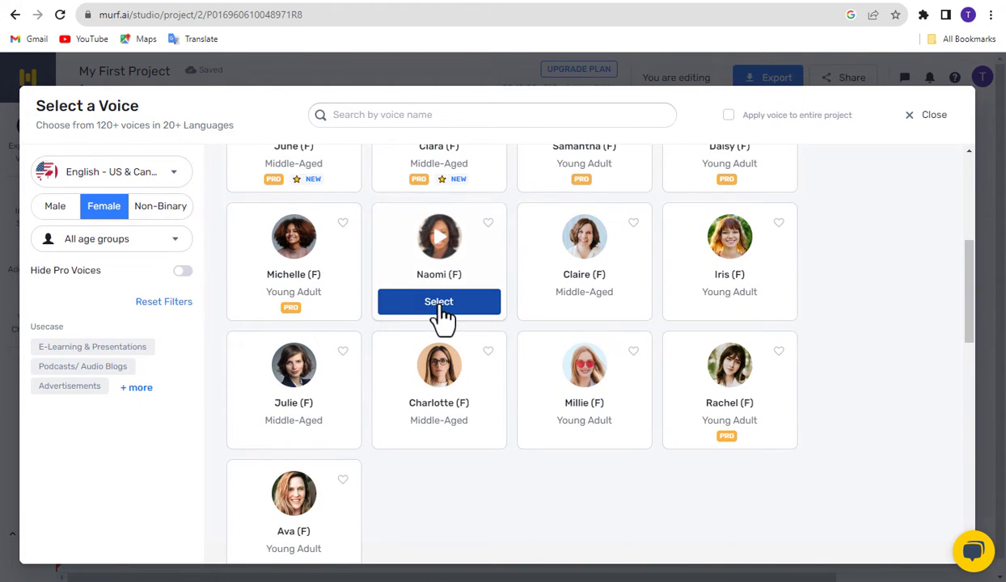
left_click(441, 307)
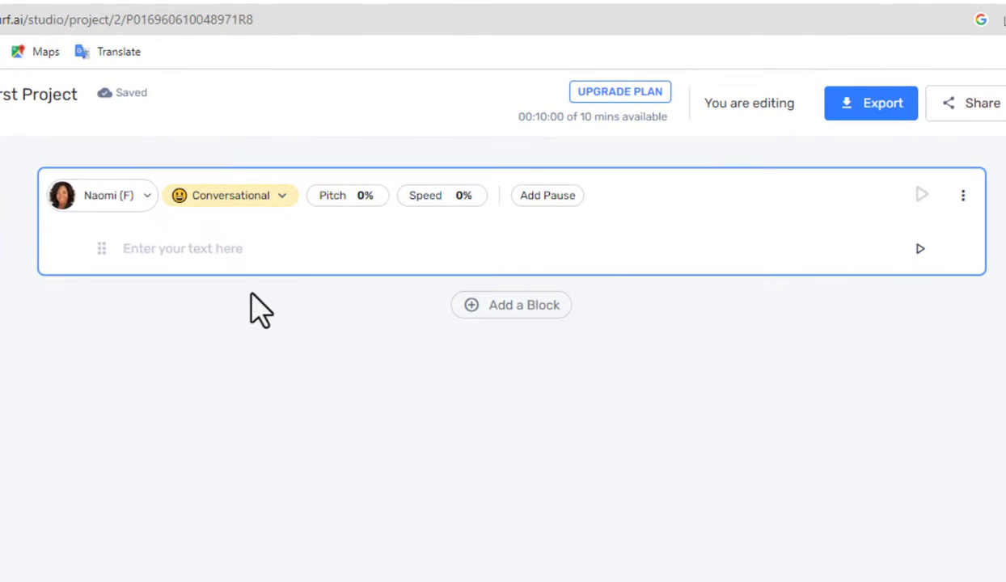
Set Naomi's style to Inspirational and paste the challenges-propel-us-to-greatness sentence
left_click(279, 198)
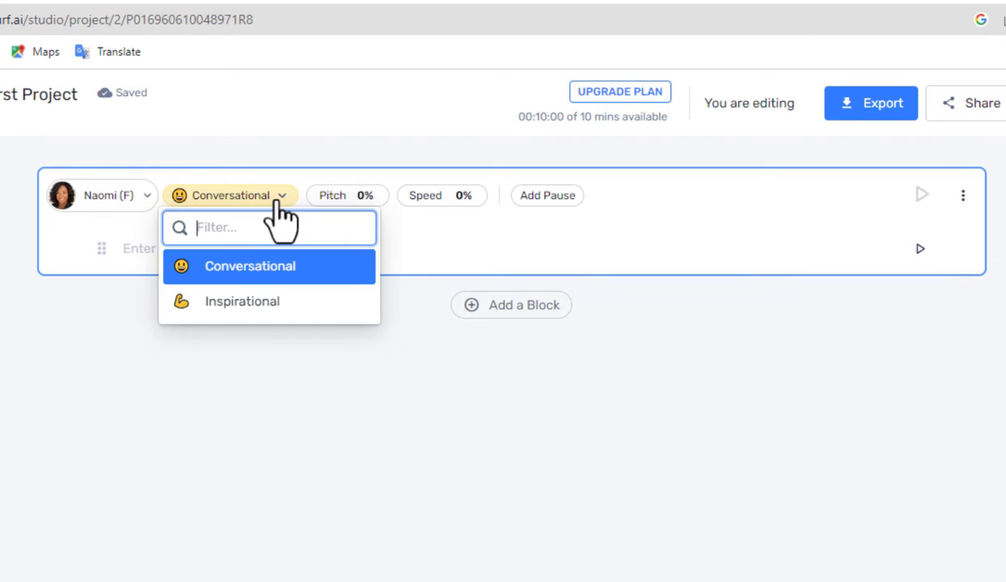
left_click(279, 304)
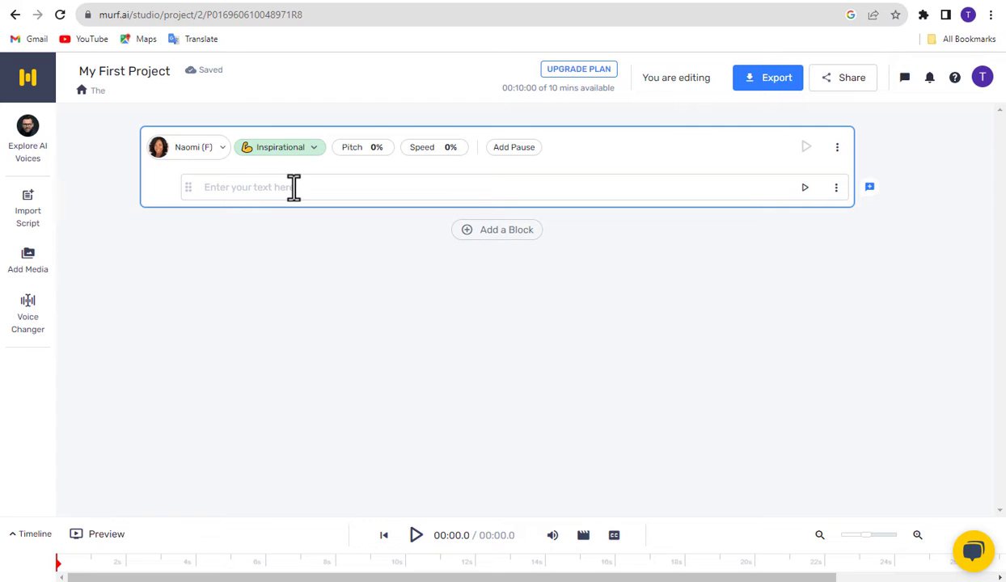
right_click(293, 187)
left_click(333, 280)
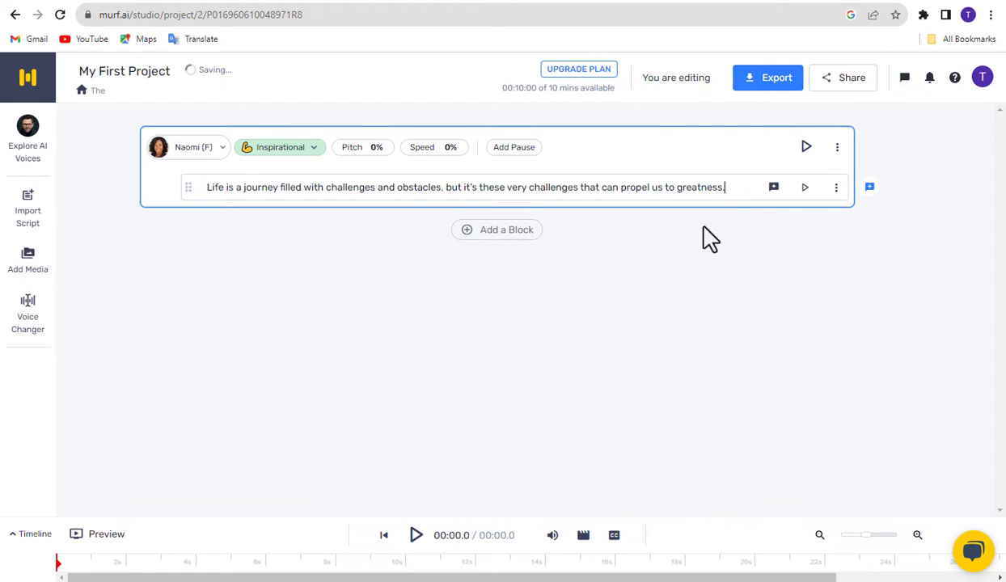
Generate and play the block's 8.8 s audio, then add an empty second block
left_click(805, 147)
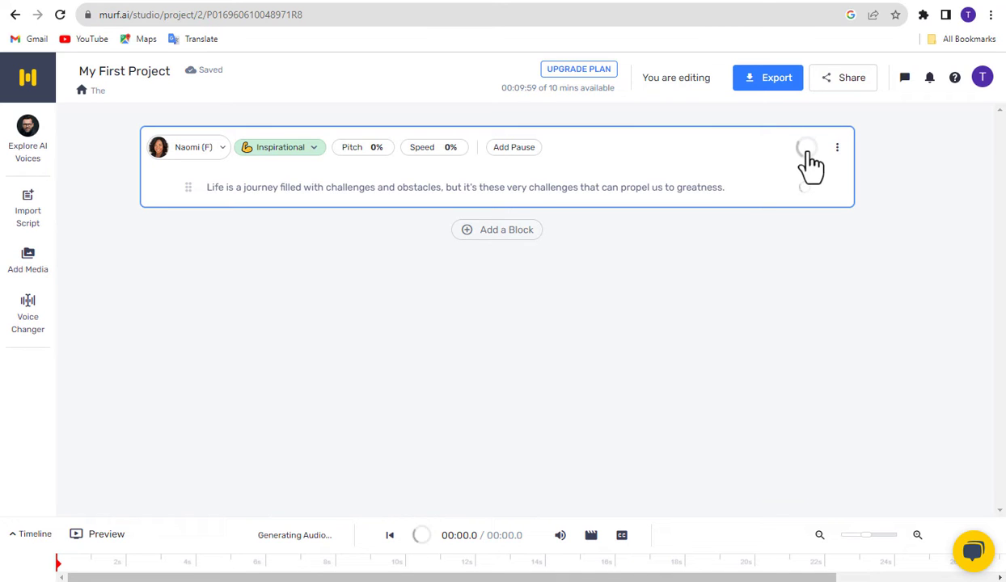
left_click(807, 149)
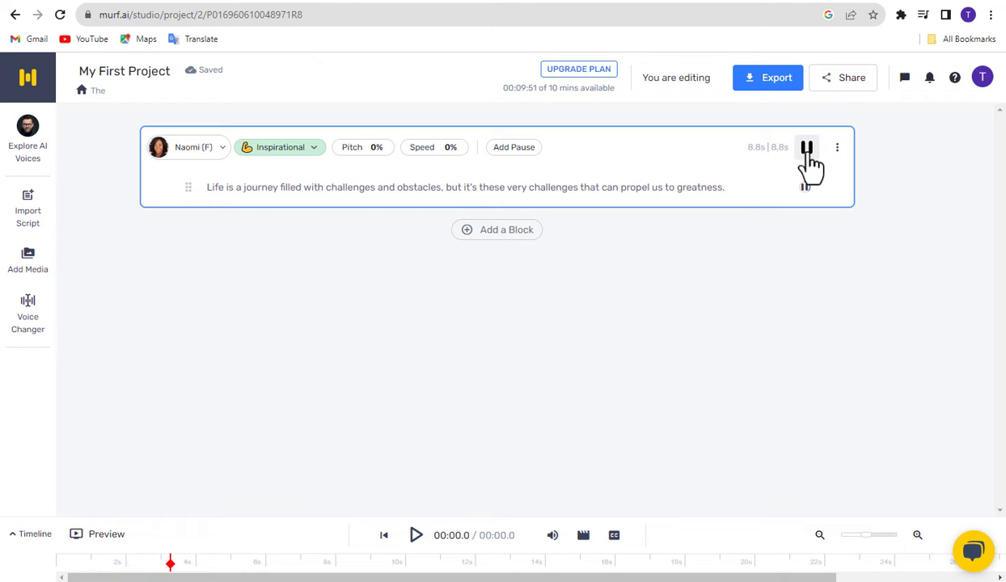
left_click(806, 148)
left_click(499, 234)
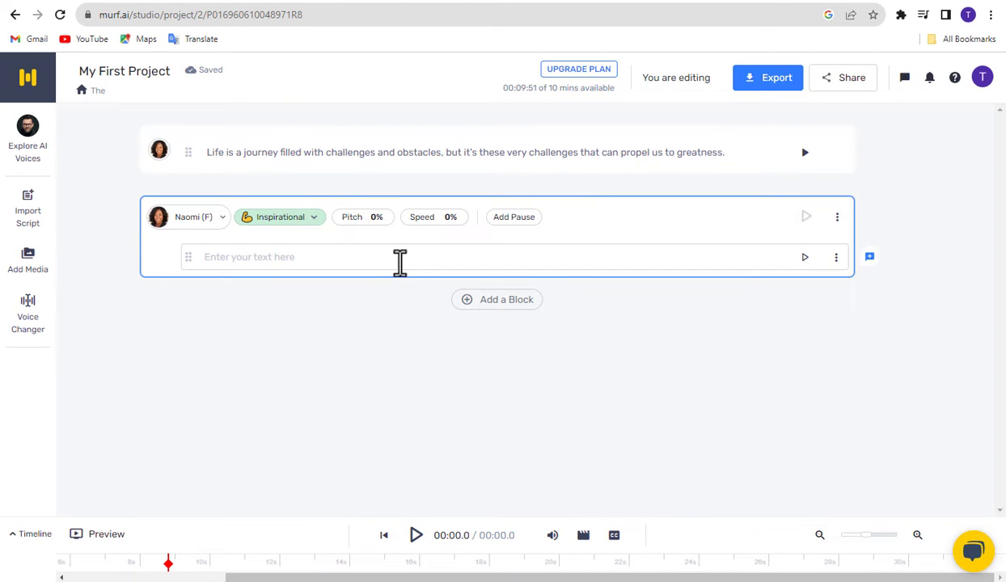
Load Untitled document.docx into the script import window
left_click(28, 214)
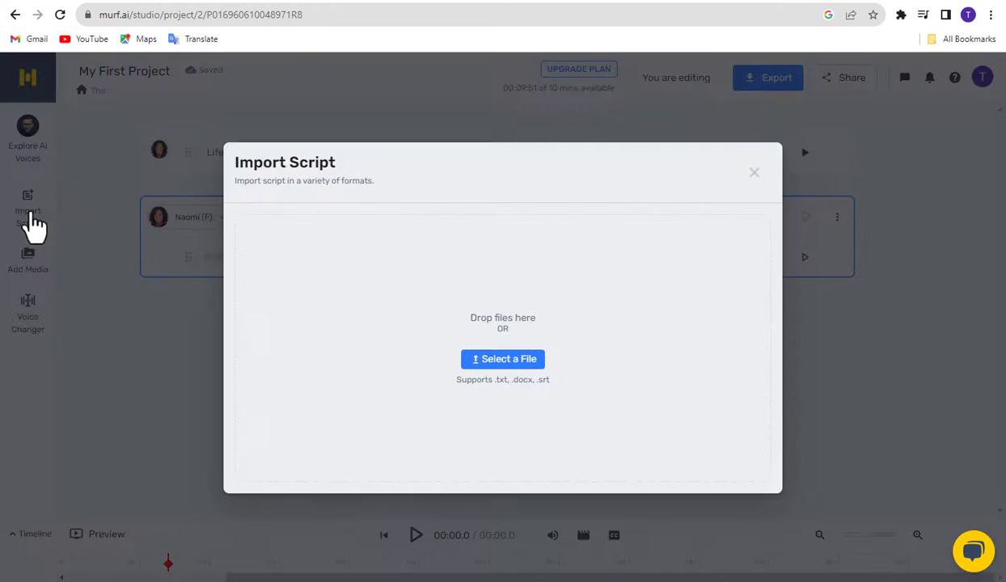
left_click(500, 359)
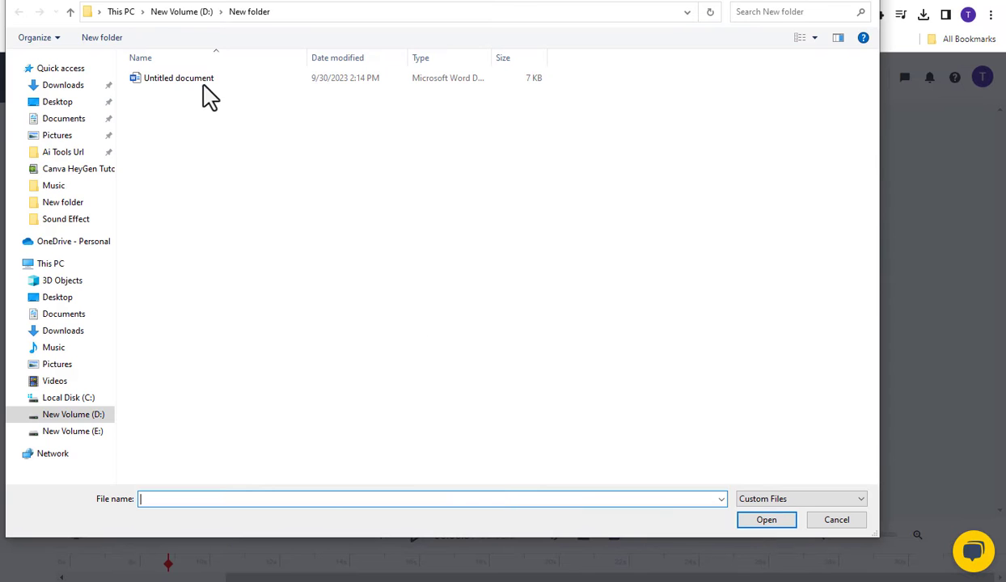
left_click(202, 81)
left_click(765, 520)
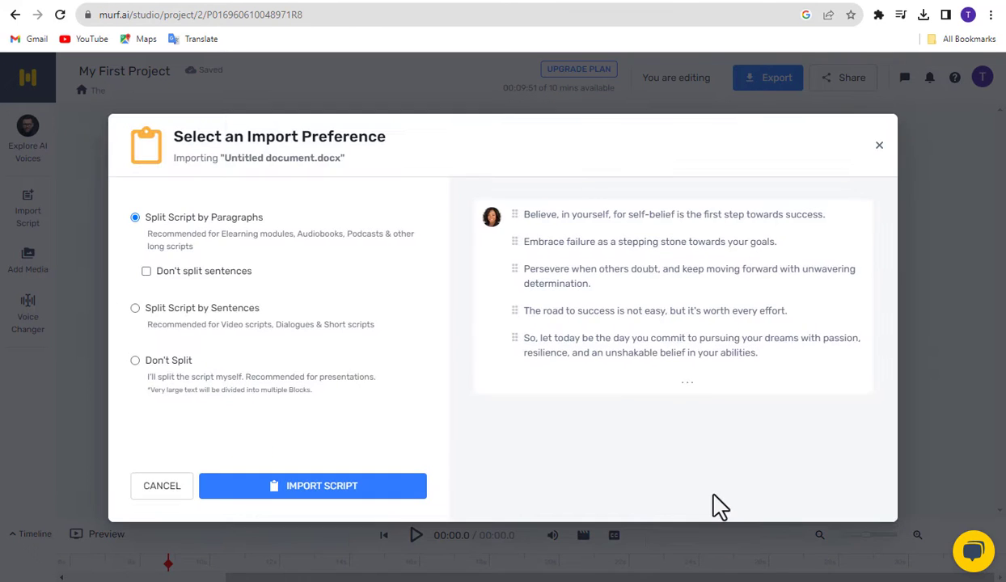
Compare split previews, then import the script split by sentences
left_click(148, 364)
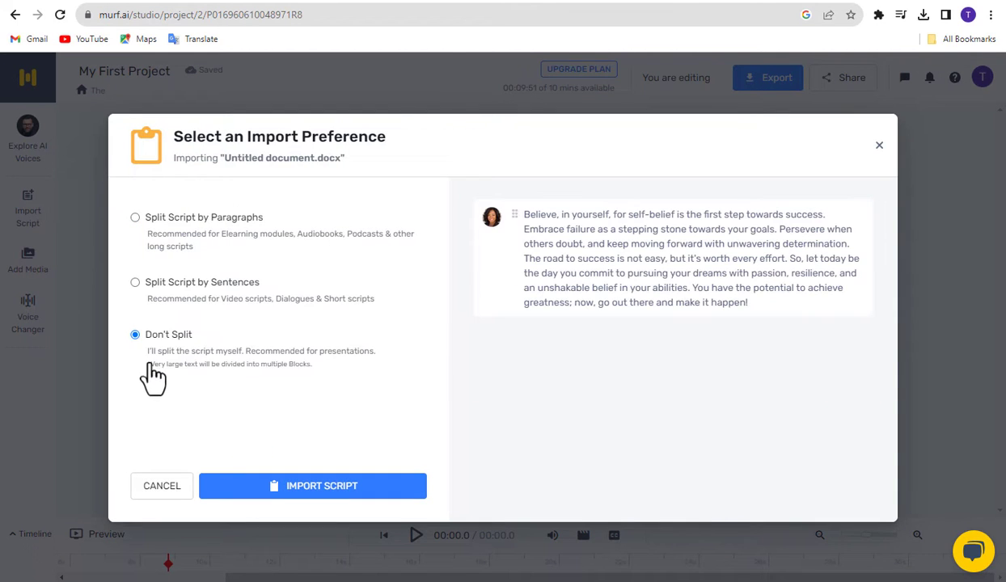
left_click(136, 283)
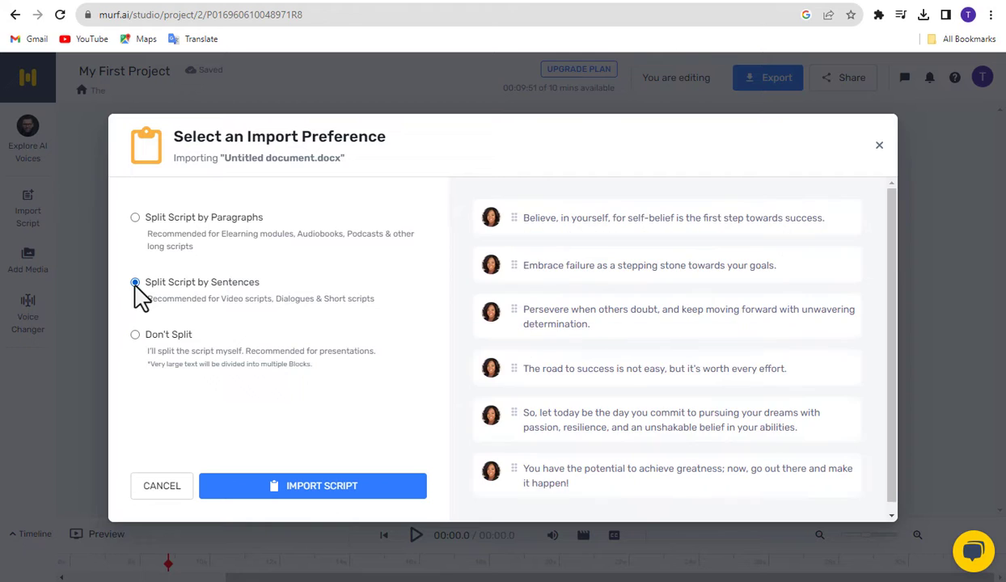
left_click(136, 219)
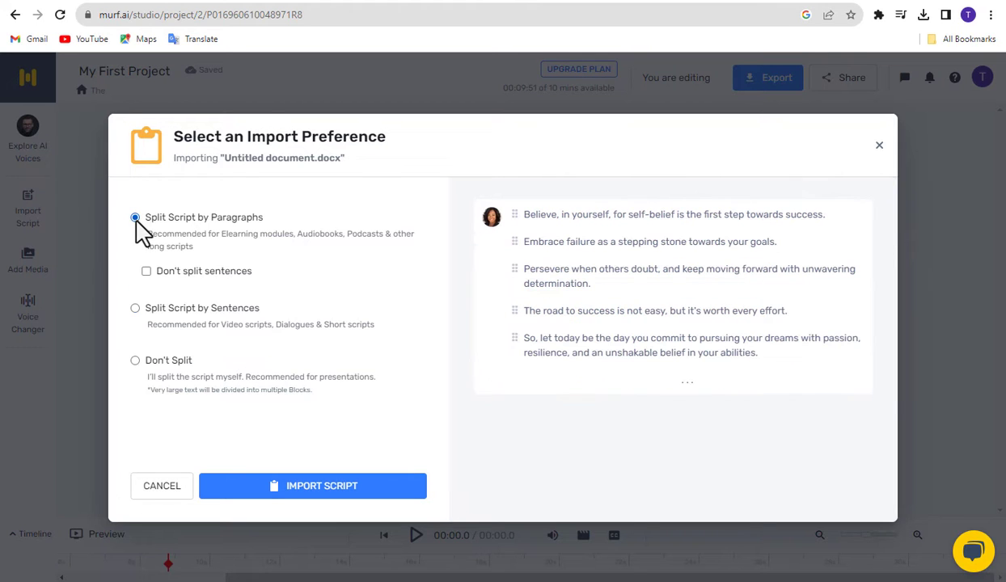
left_click(135, 312)
left_click(311, 491)
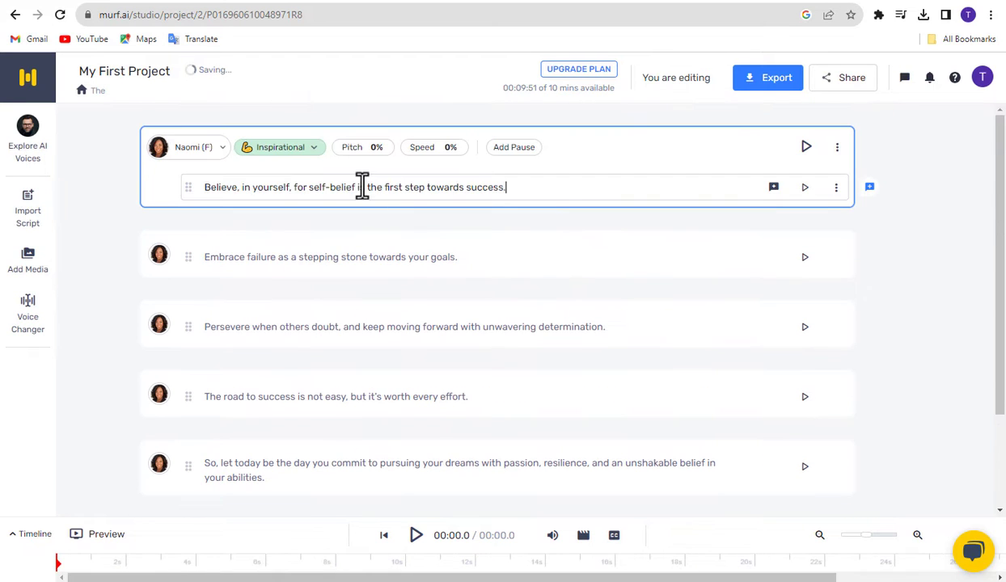
Add a 1-second pause after sentence one and strong pauses after sentences two and three
left_click(511, 150)
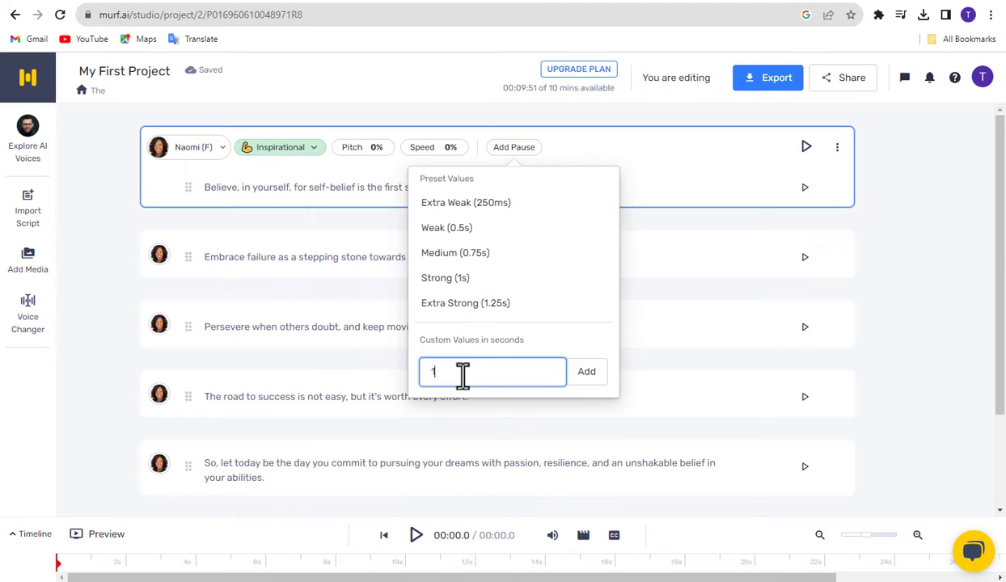
left_click(581, 376)
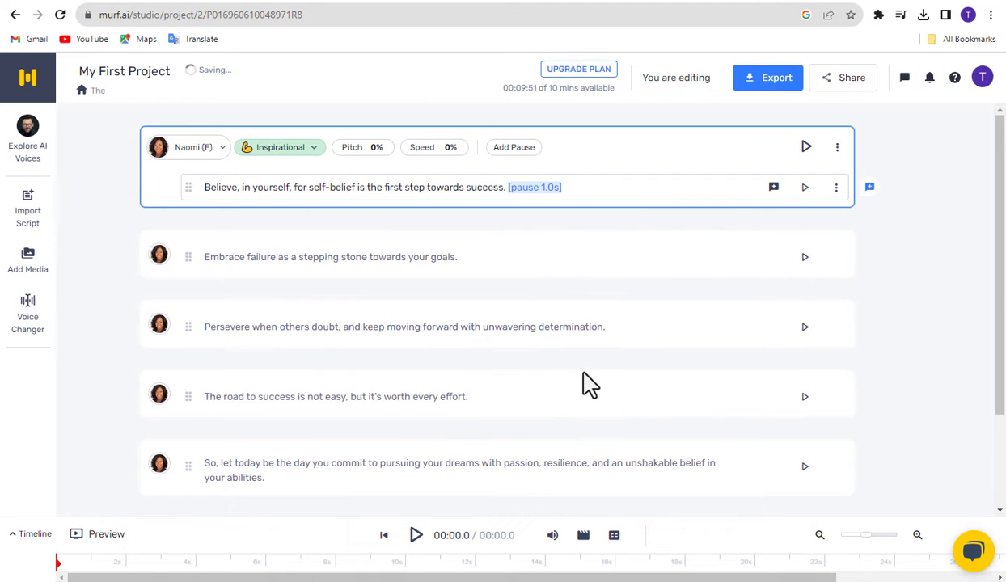
left_click(526, 259)
left_click(514, 217)
left_click(542, 401)
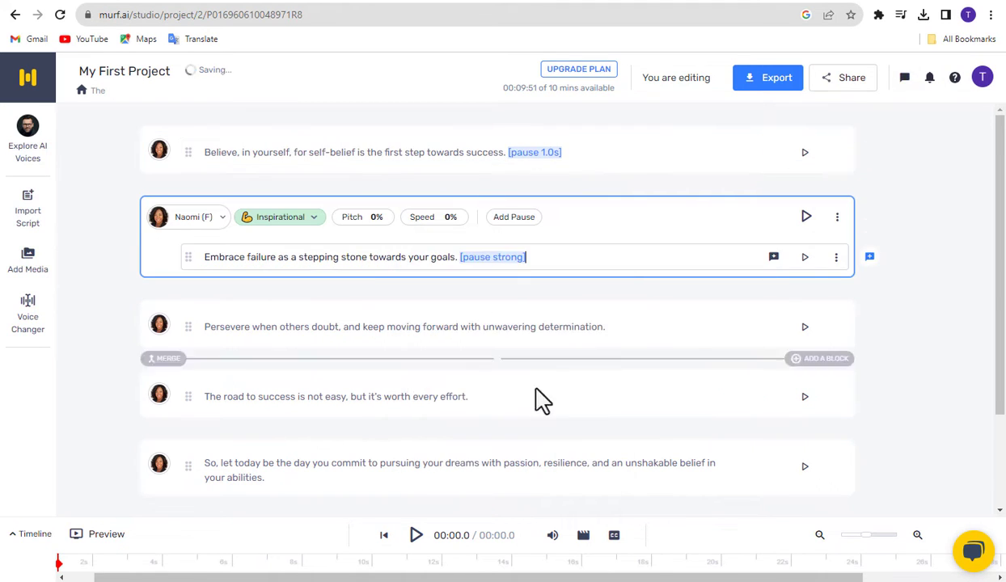
left_click(613, 327)
left_click(515, 286)
left_click(485, 417)
Add Strong (1s) pauses to the fourth, fifth and last sentence blocks
scroll(494, 332, "down", 1)
left_click(495, 327)
left_click(513, 286)
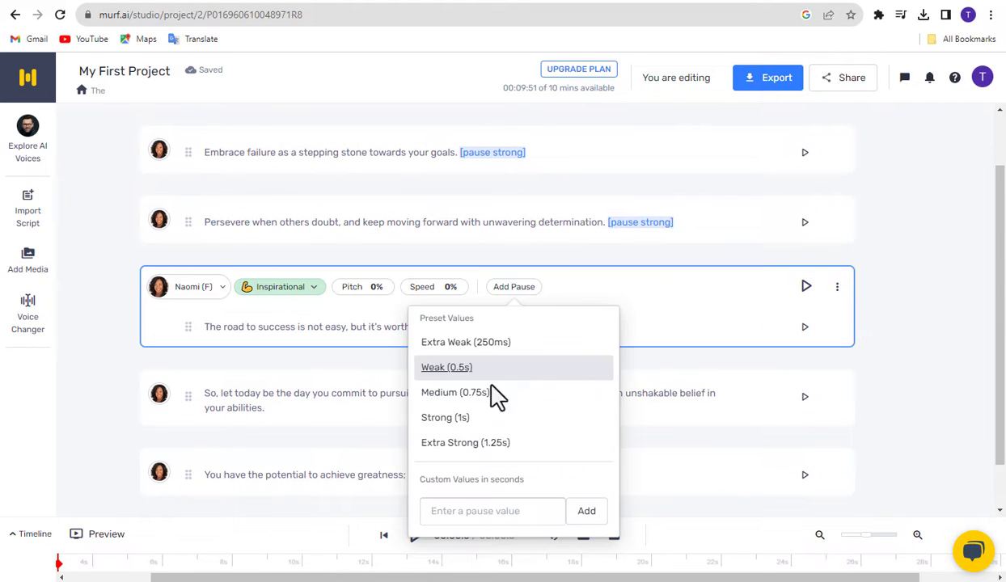
left_click(453, 417)
left_click(389, 407)
left_click(514, 355)
left_click(445, 216)
scroll(434, 418, "down", 1)
left_click(434, 418)
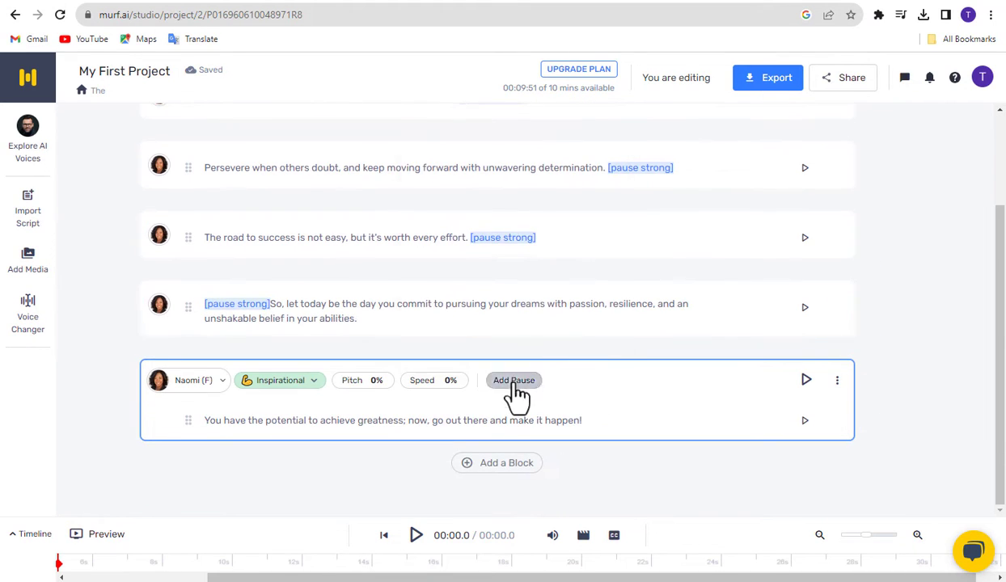
left_click(515, 387)
left_click(513, 246)
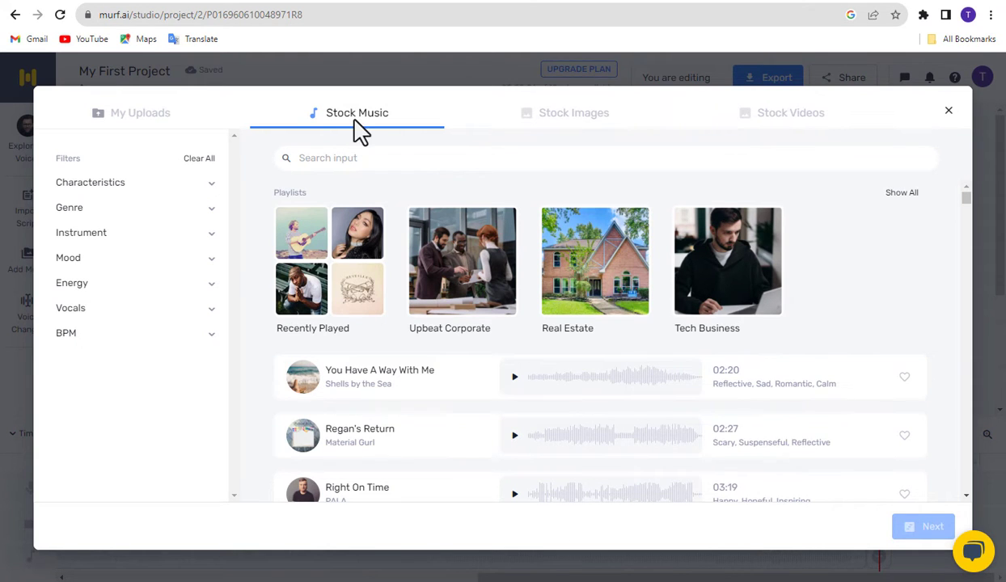
Browse the stock image, stock video and upload sections of the media library
scroll(471, 422, "down", 5)
scroll(506, 252, "up", 3)
left_click(557, 119)
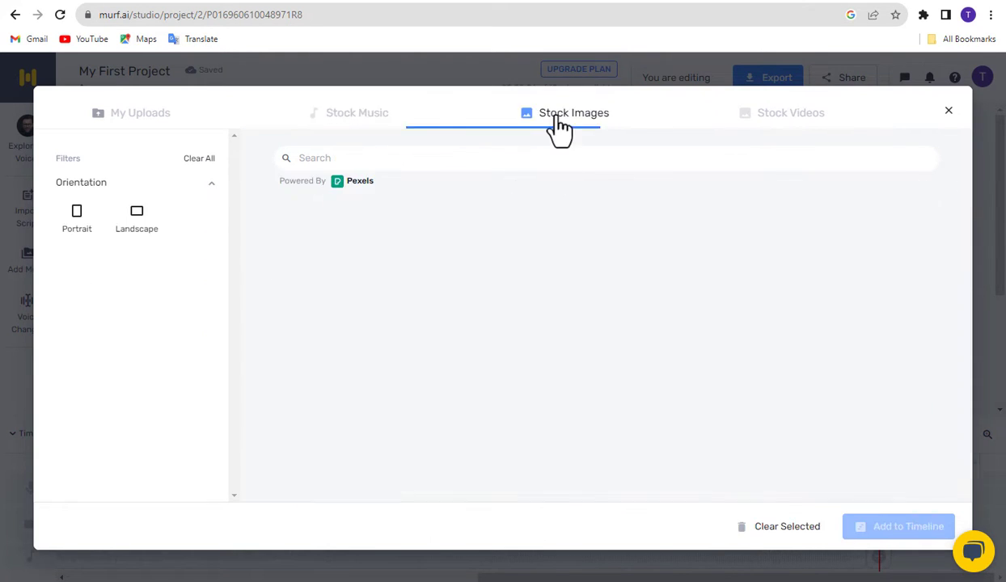
scroll(517, 344, "down", 5)
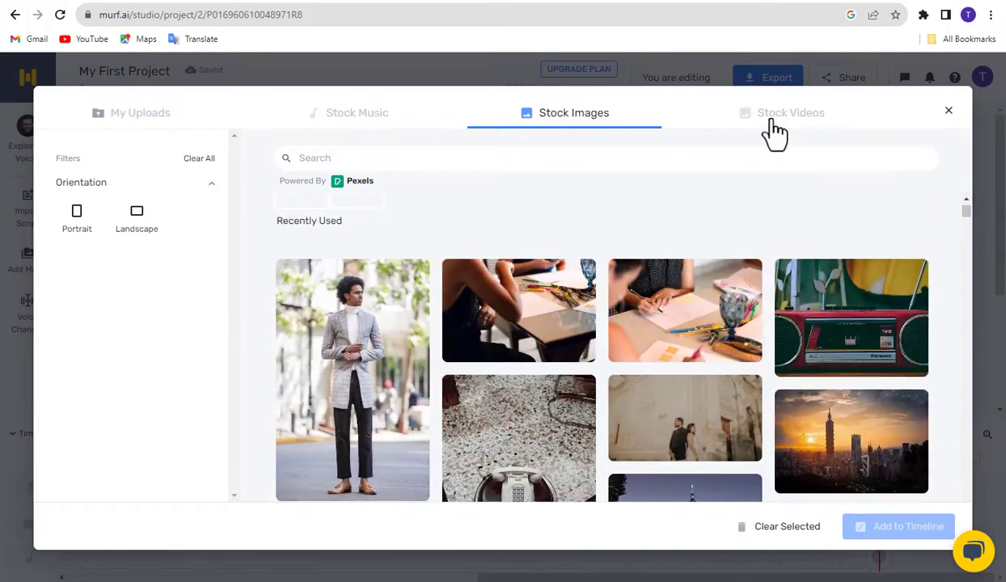
left_click(773, 119)
scroll(562, 359, "down", 5)
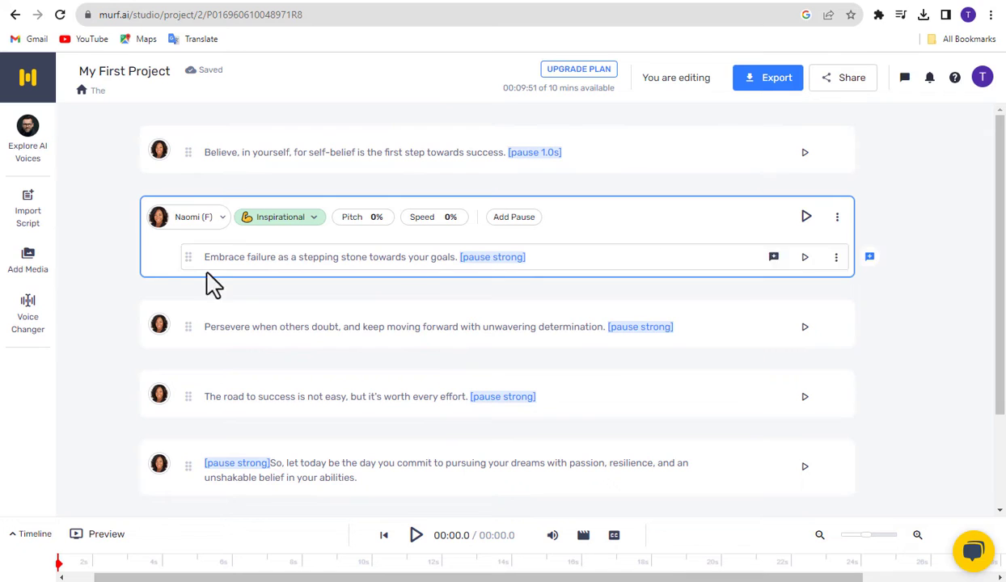
left_click(33, 267)
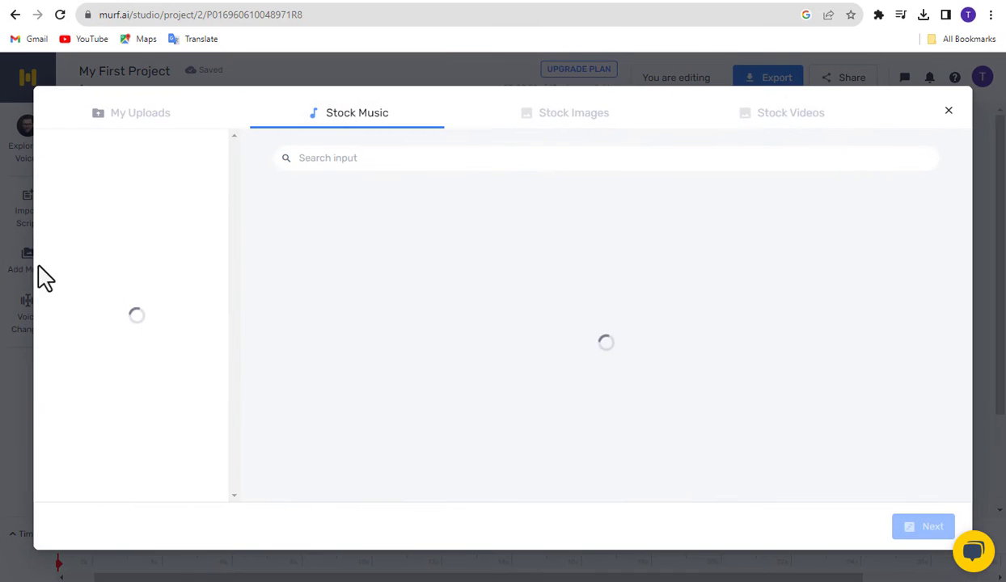
left_click(132, 121)
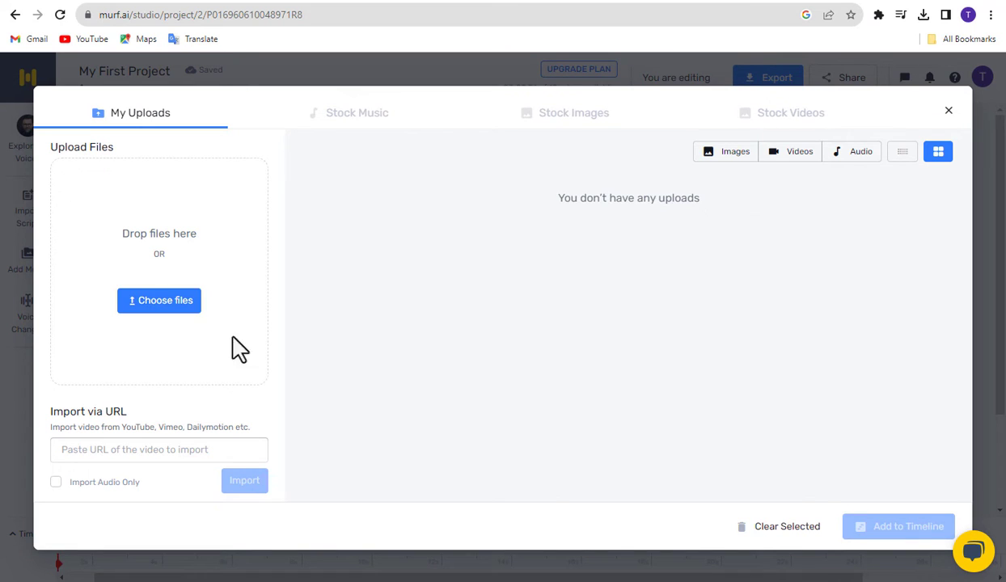
left_click(105, 451)
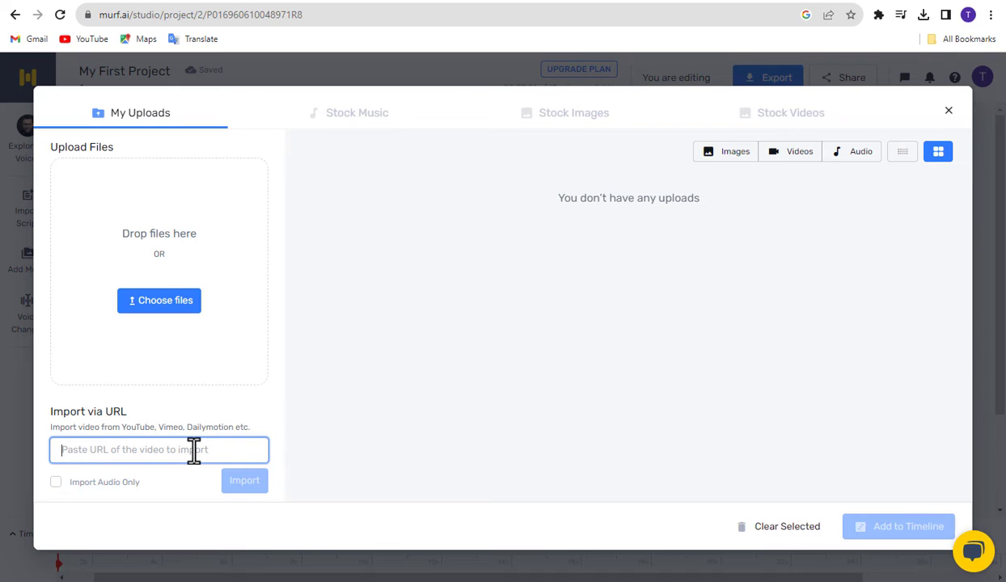
Filter stock music by Inspiring mood and preview No Stress Zone, Awakened Spirit and Awestruck
left_click(356, 117)
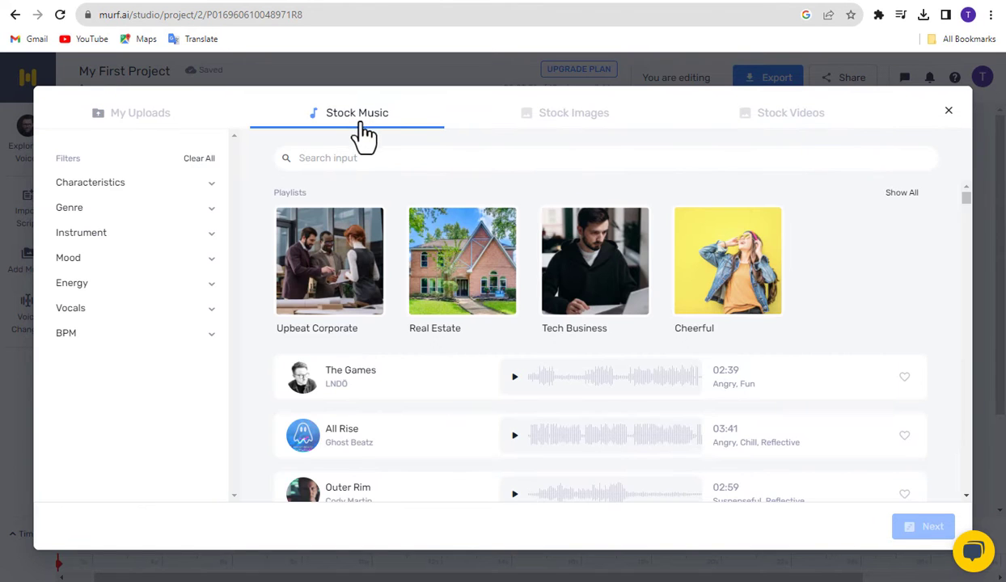
left_click(209, 267)
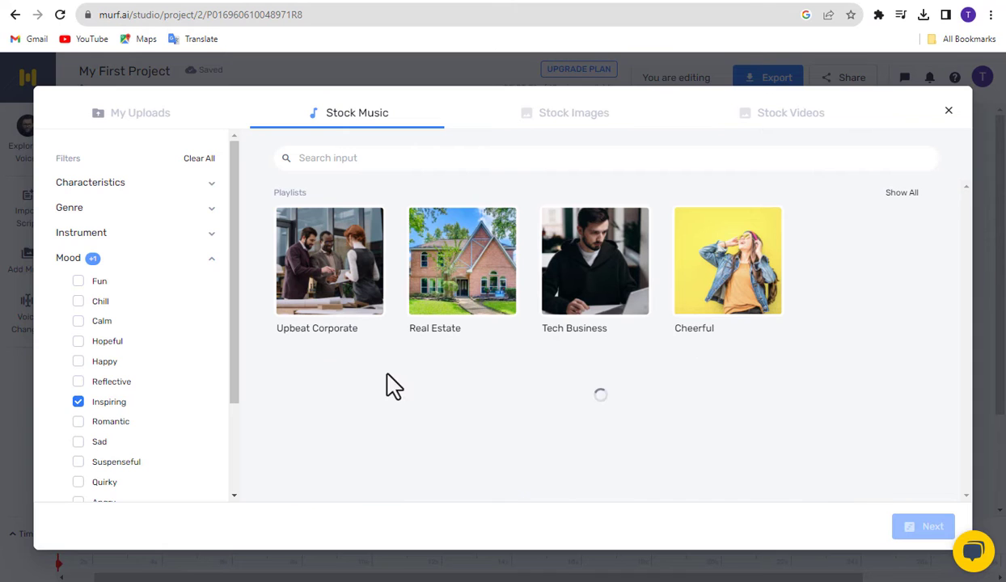
scroll(483, 412, "down", 3)
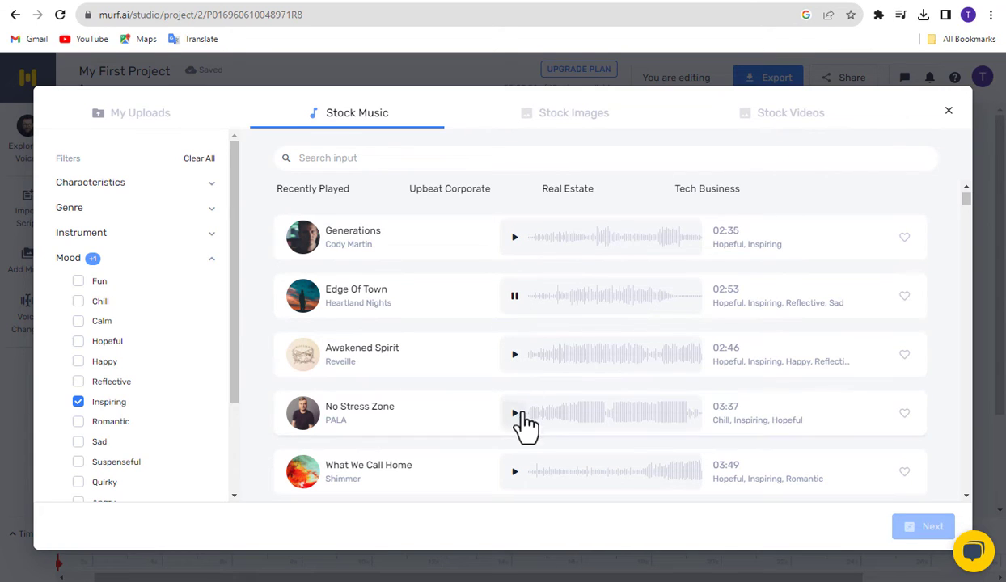
left_click(515, 414)
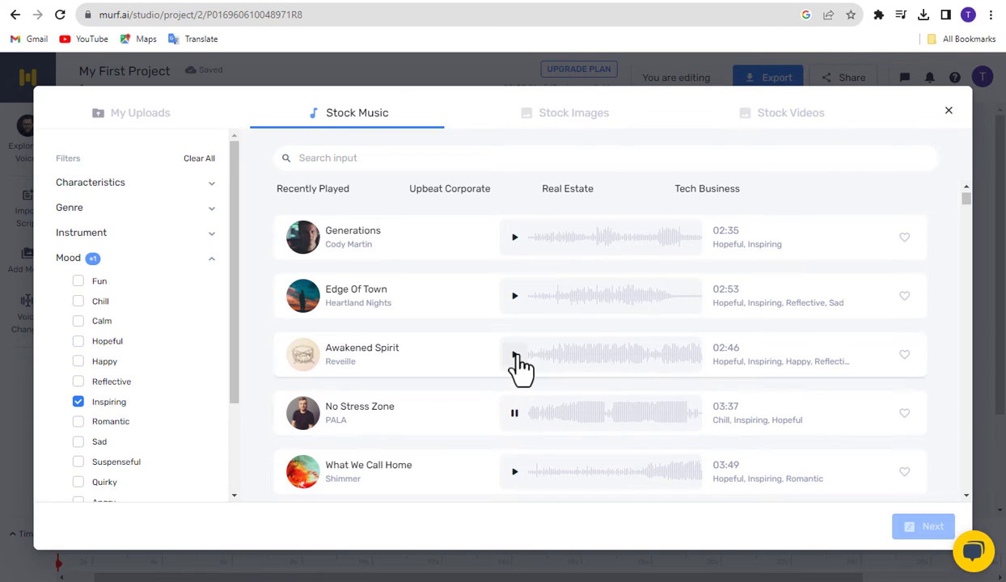
left_click(516, 356)
scroll(524, 418, "down", 1)
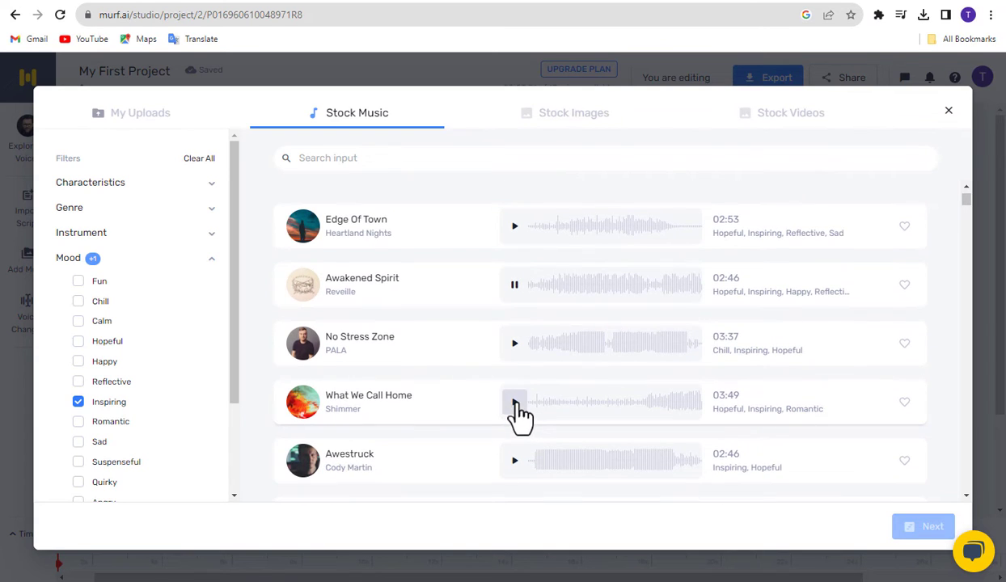
scroll(516, 405, "down", 2)
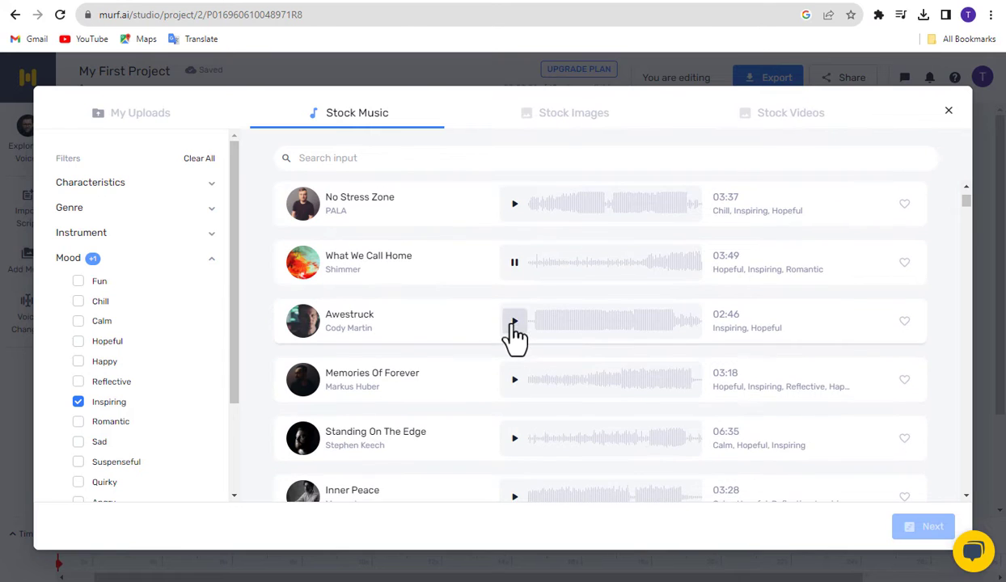
left_click(515, 323)
scroll(525, 405, "down", 5)
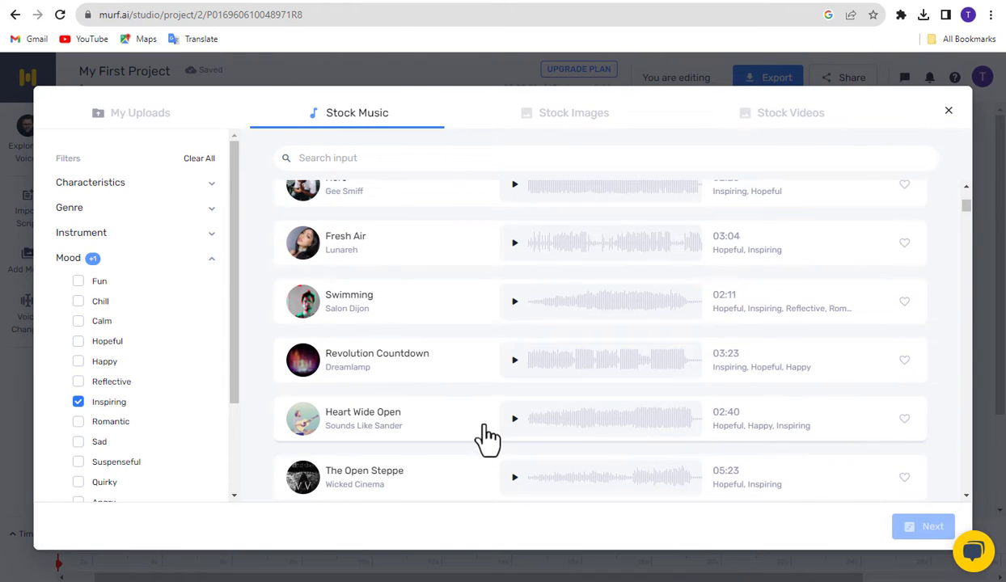
Add the track Heart Wide Open to the music timeline
left_click(486, 427)
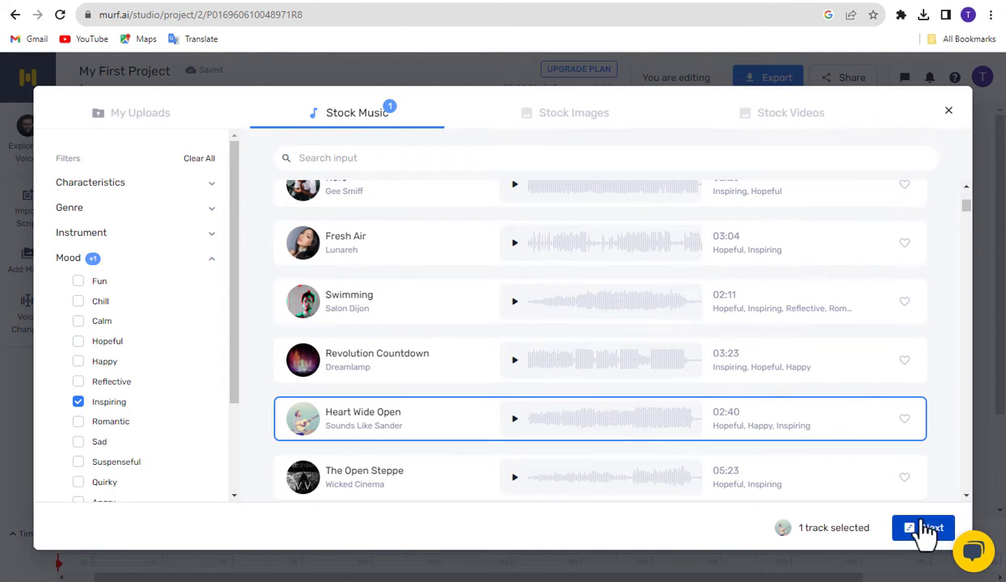
left_click(919, 539)
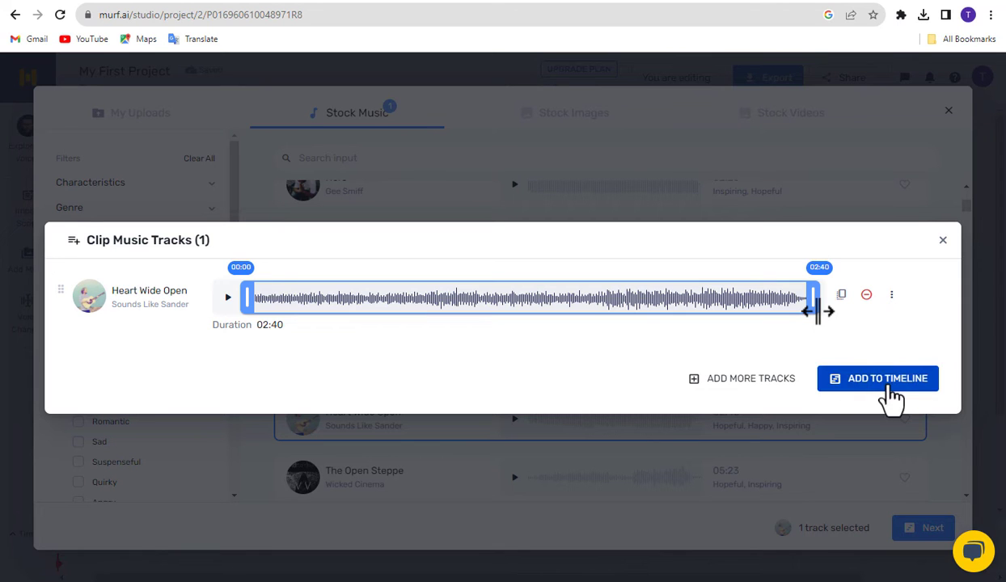
left_click(884, 380)
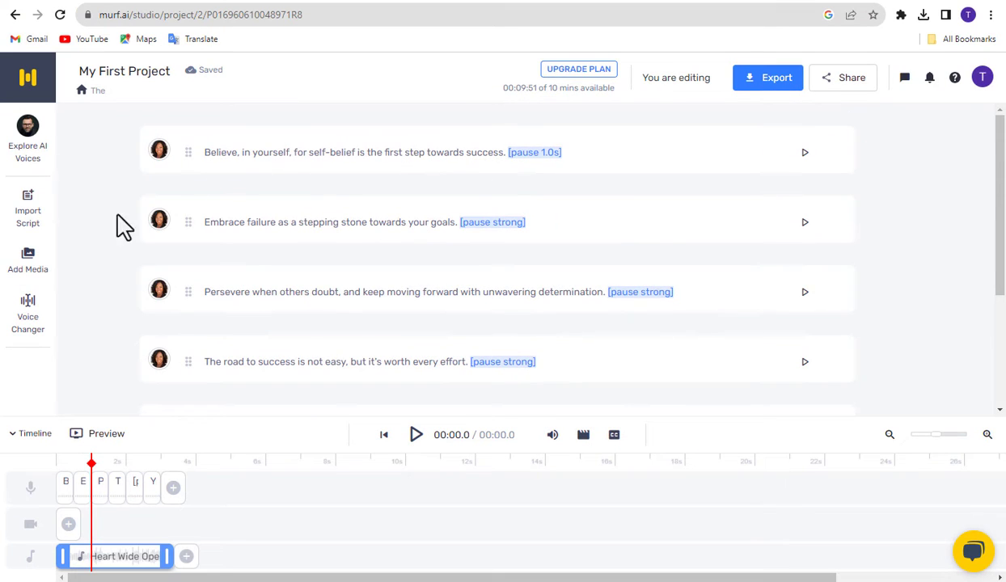
Add the landscape-oriented lake sunset stock image to the video track
left_click(29, 275)
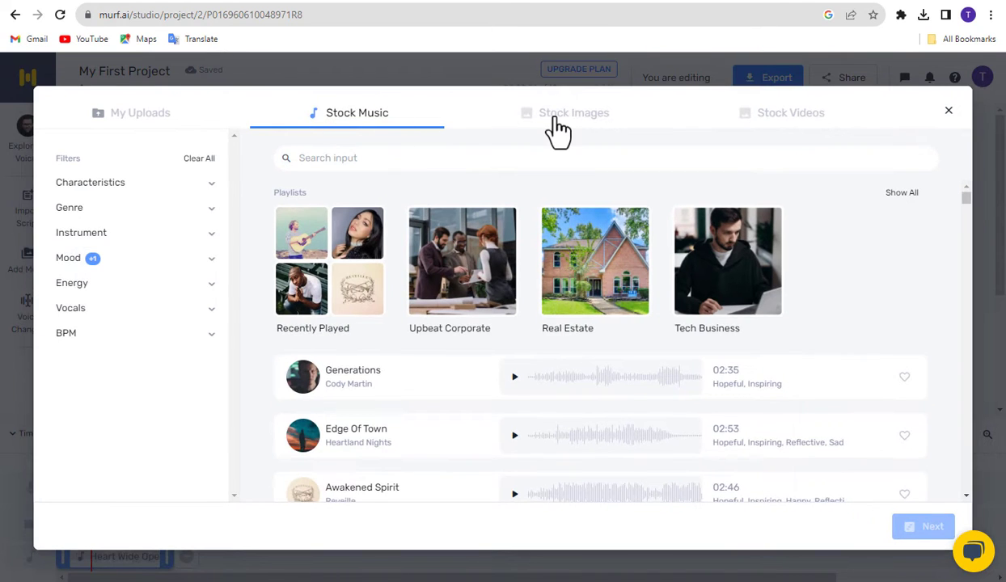
left_click(559, 128)
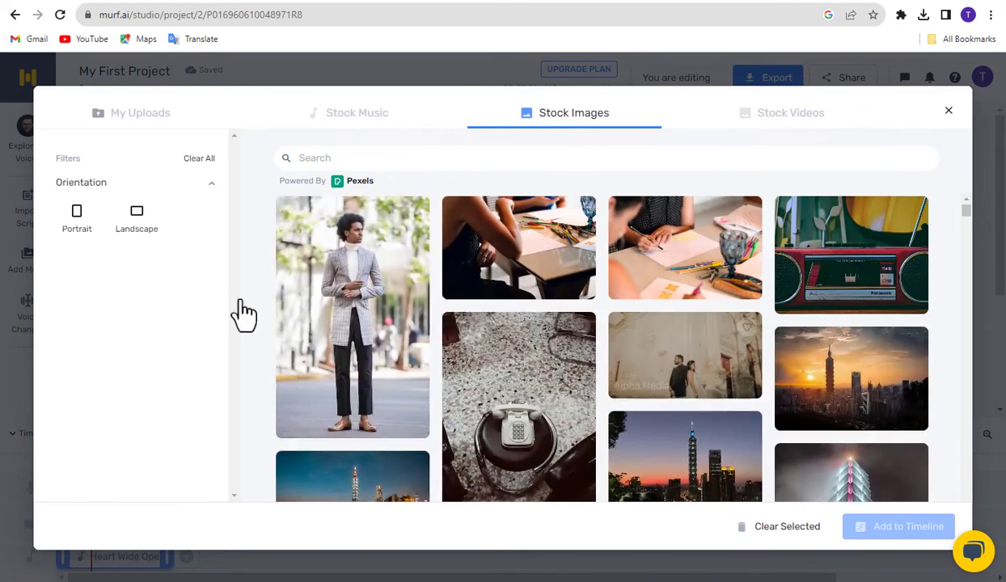
left_click(77, 219)
left_click(137, 220)
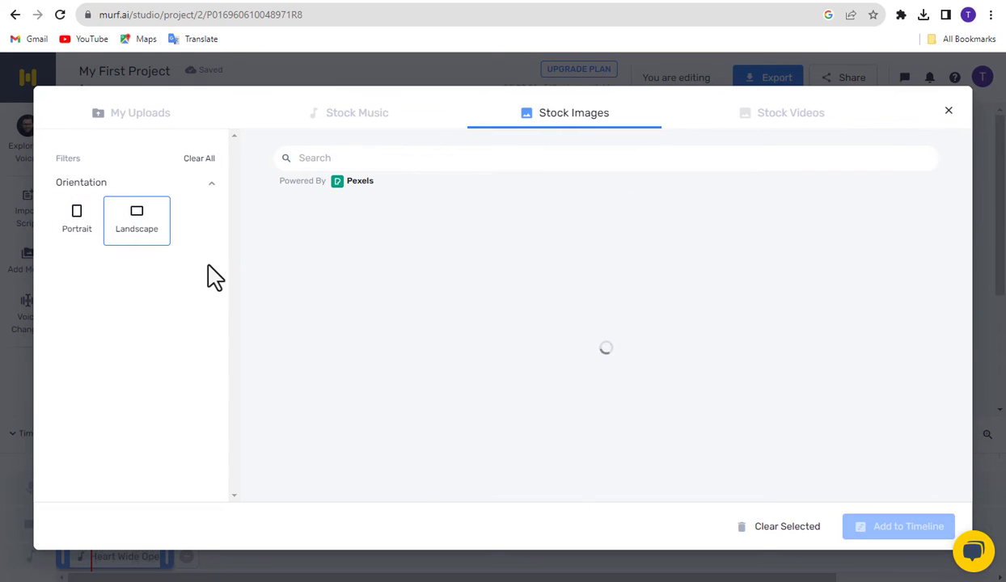
scroll(665, 292, "down", 2)
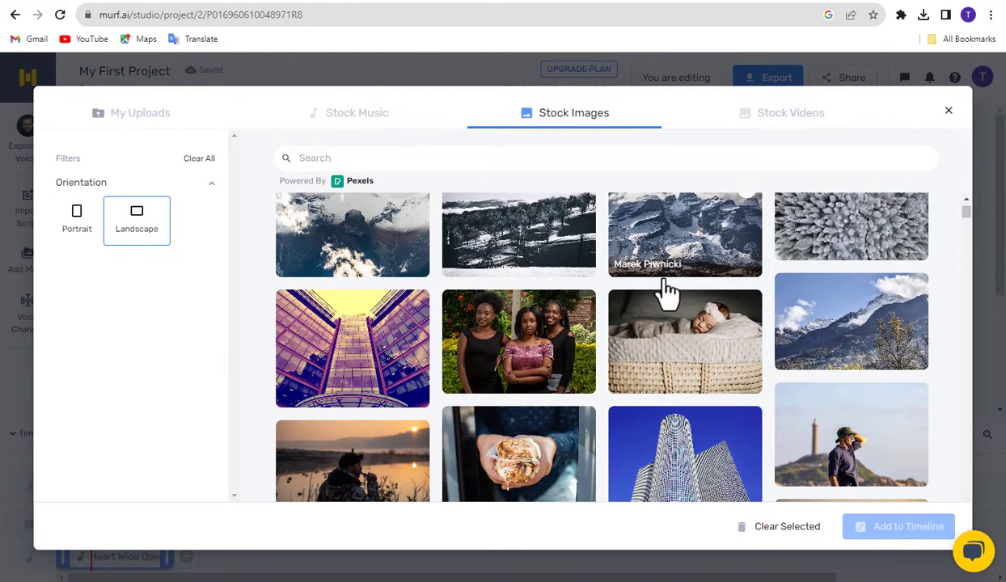
scroll(647, 293, "down", 1)
scroll(615, 283, "up", 3)
scroll(598, 311, "down", 3)
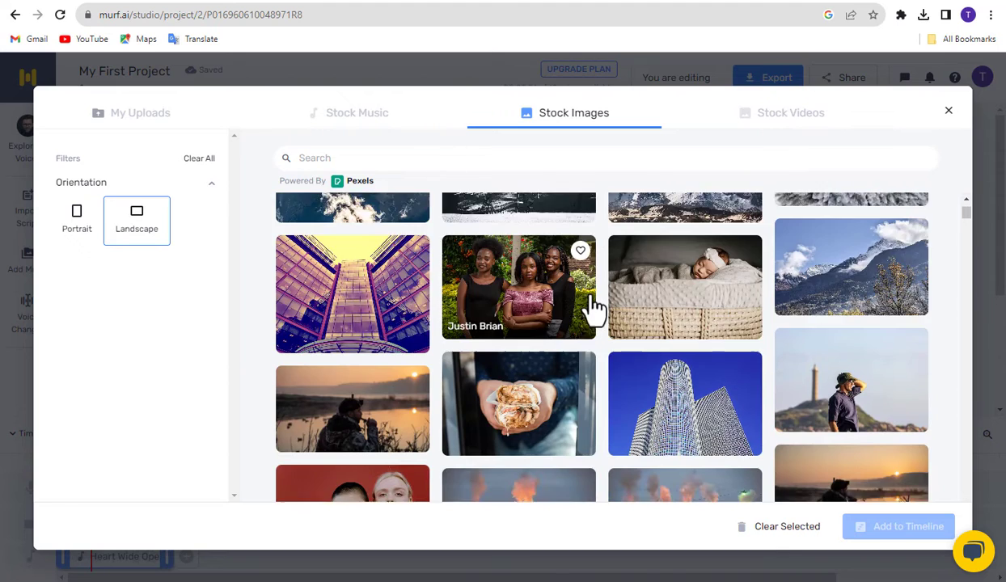
scroll(595, 307, "down", 2)
left_click(382, 287)
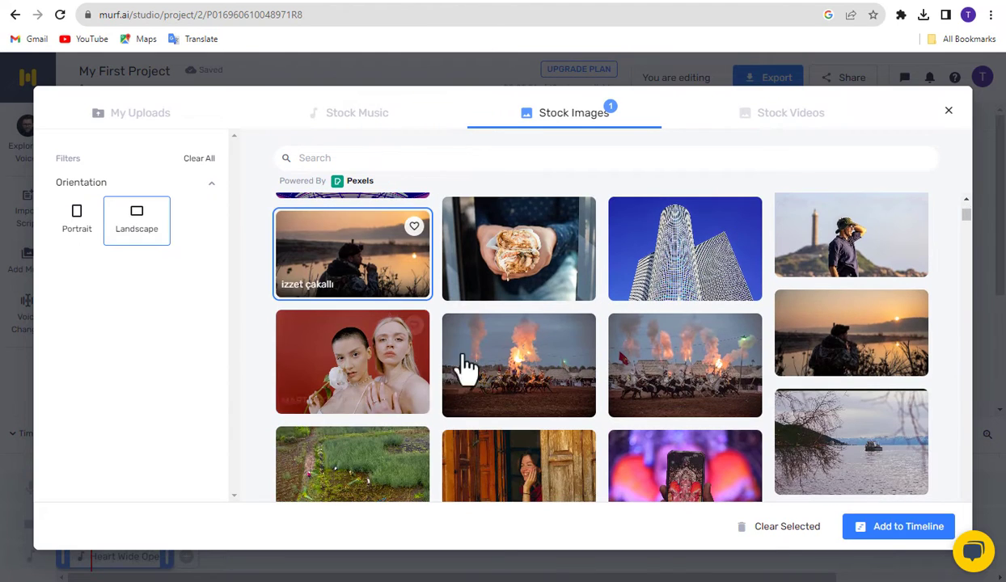
left_click(898, 527)
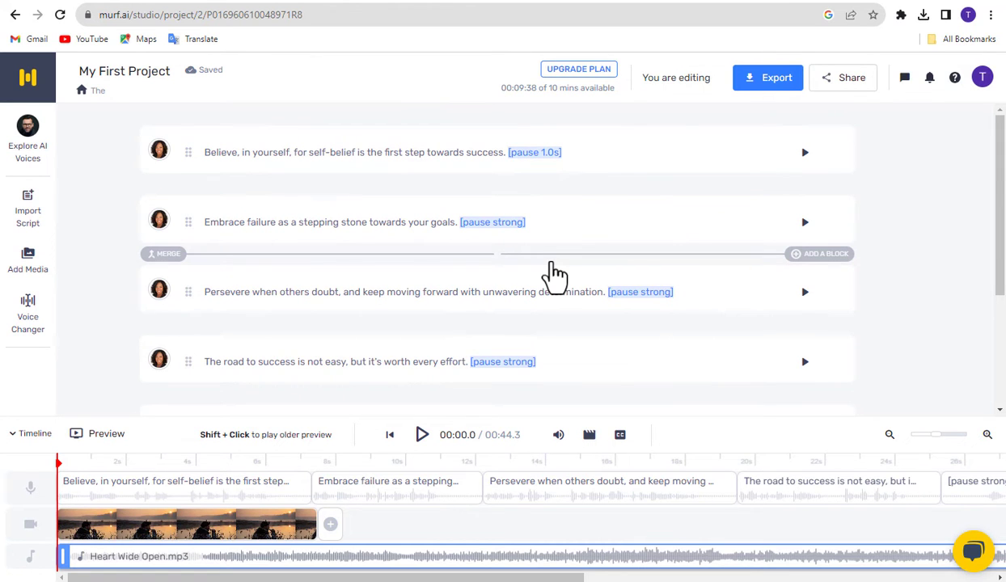
Add the green mountain landscape stock video to the timeline
left_click(30, 269)
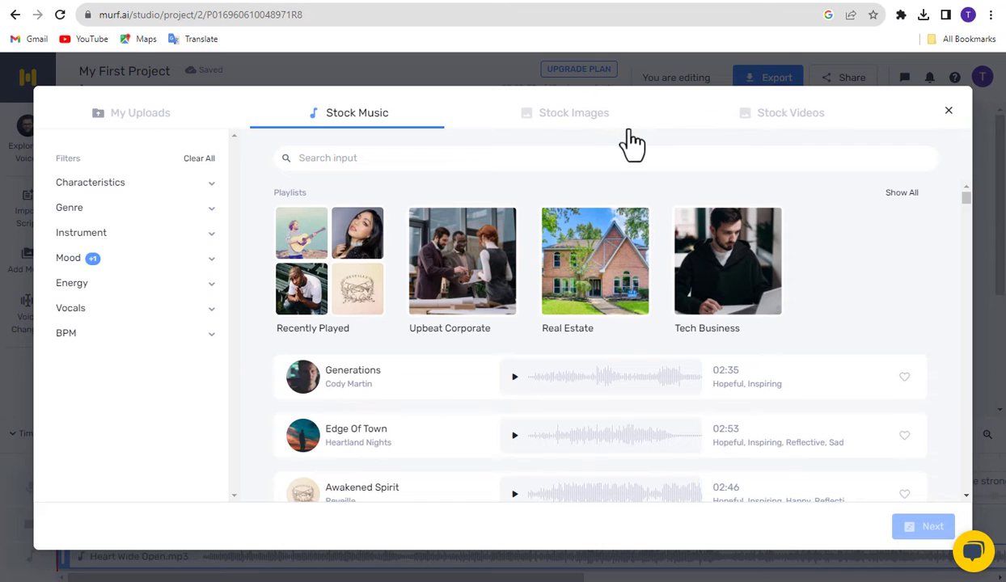
left_click(789, 123)
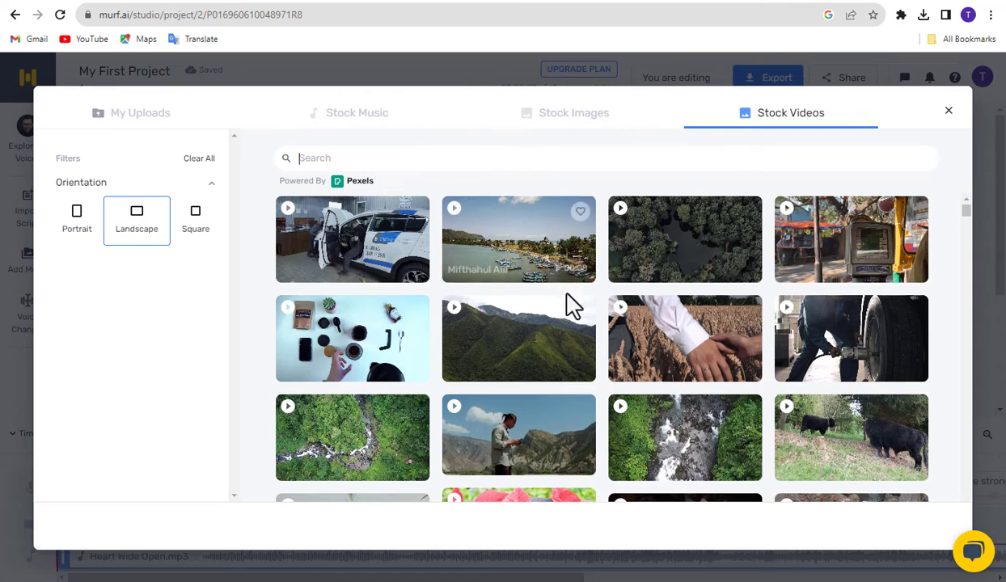
scroll(582, 315, "down", 3)
scroll(669, 338, "down", 3)
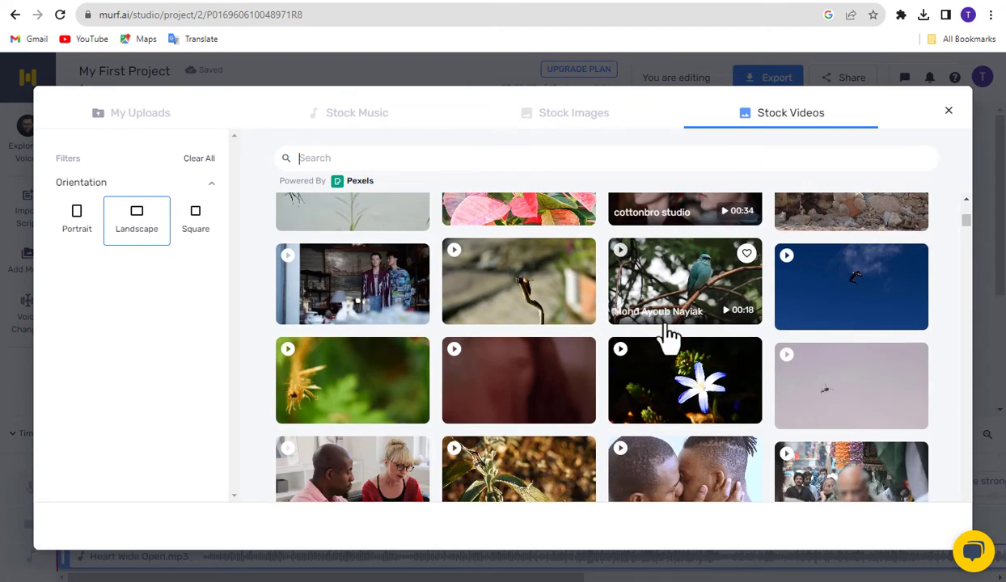
scroll(670, 338, "up", 6)
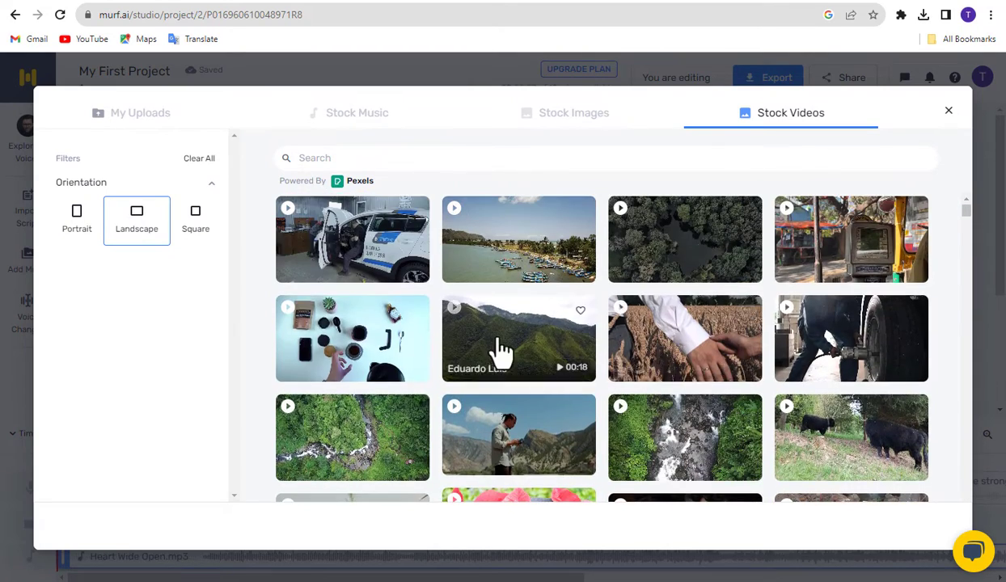
left_click(532, 343)
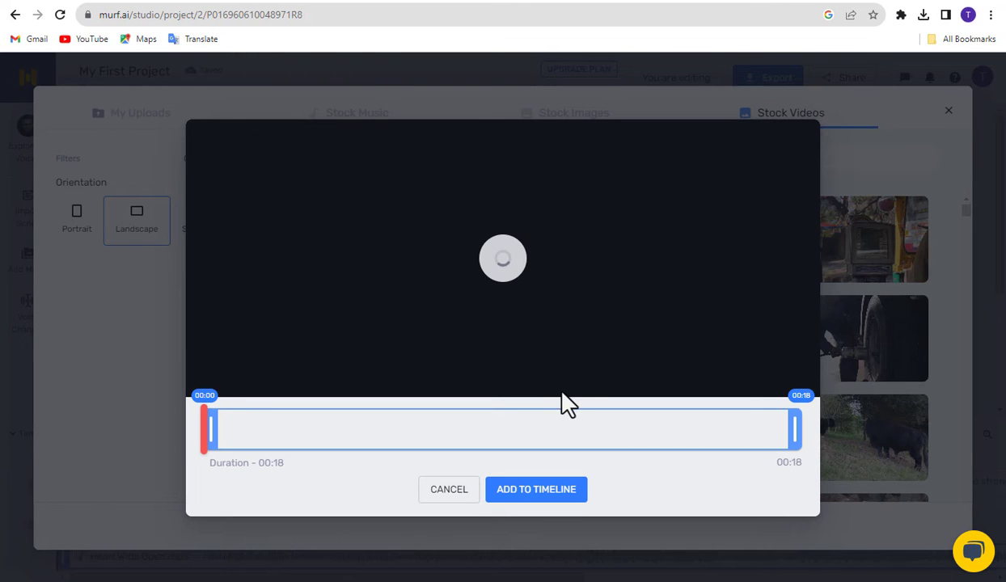
left_click(571, 490)
Add the blue sky stock clip to the timeline
left_click(28, 264)
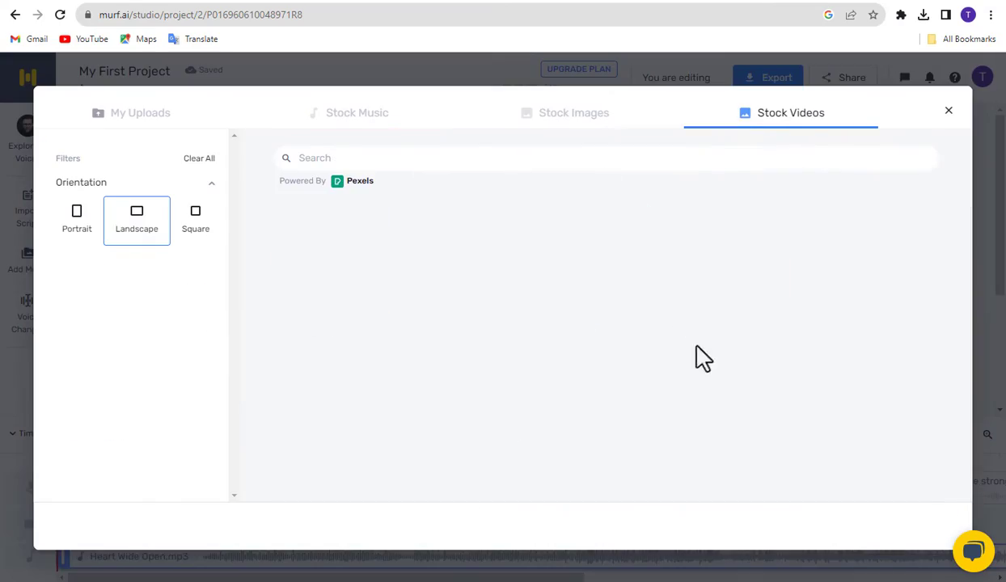
scroll(842, 375, "down", 2)
left_click(797, 370)
left_click(540, 489)
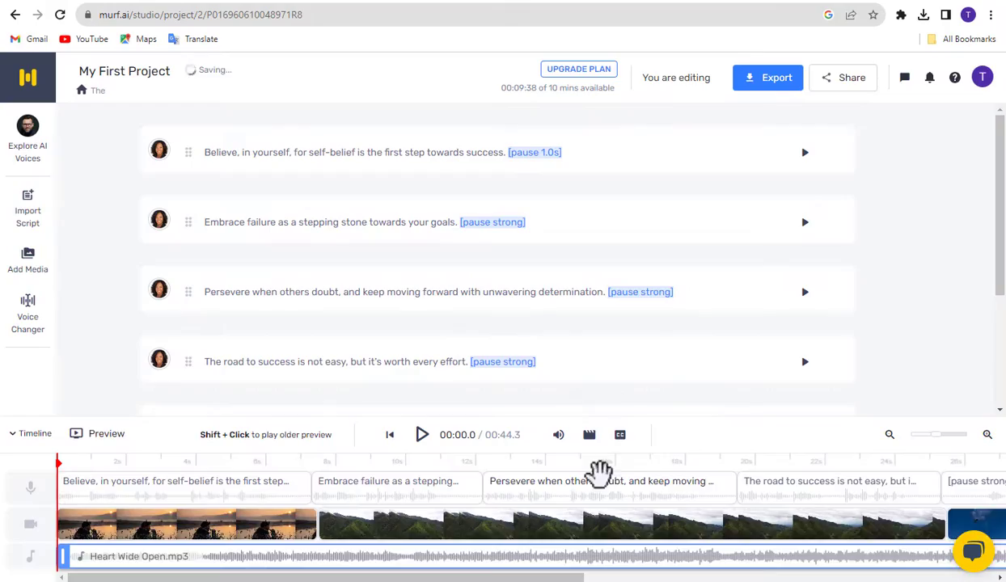
Preview stock videos and add one more chosen clip to the timeline
left_click(32, 282)
scroll(566, 414, "down", 10)
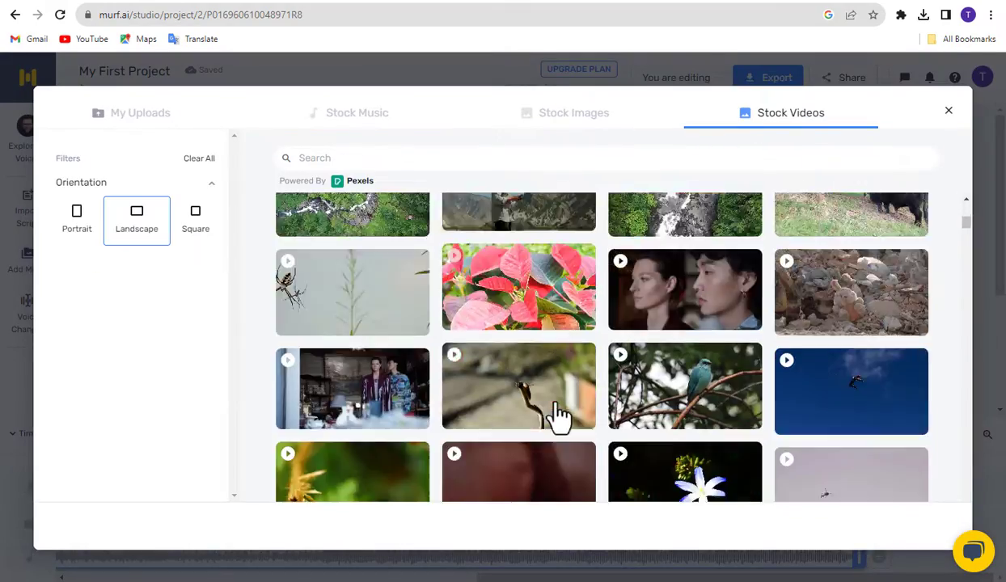
scroll(567, 414, "down", 10)
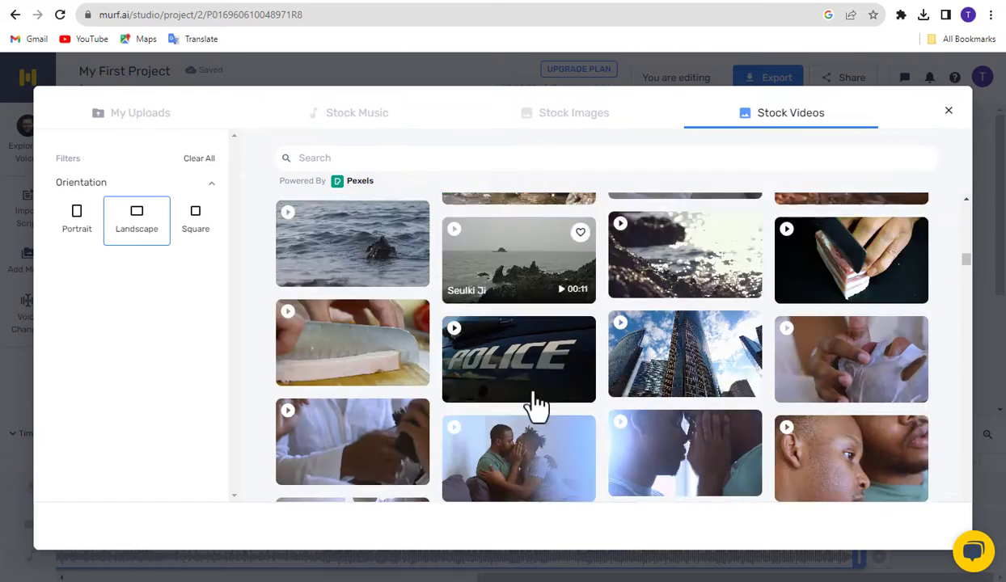
scroll(542, 390, "down", 3)
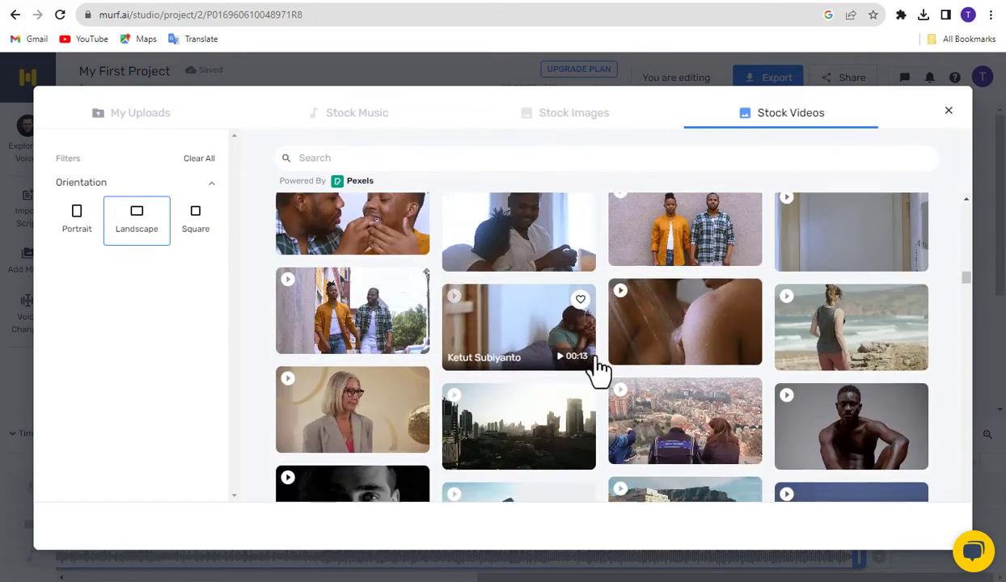
left_click(595, 364)
left_click(447, 487)
scroll(372, 501, "down", 3)
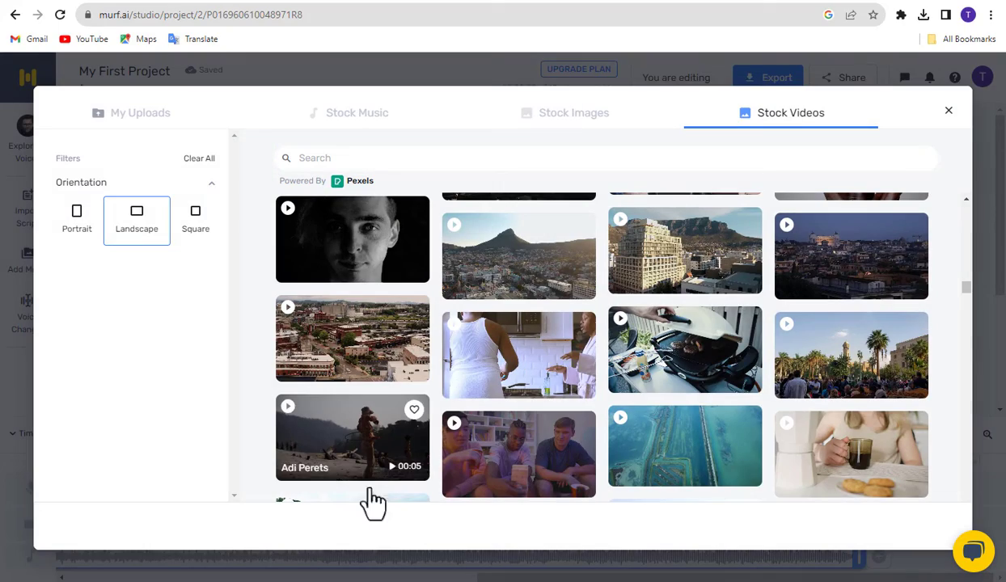
left_click(546, 279)
left_click(538, 488)
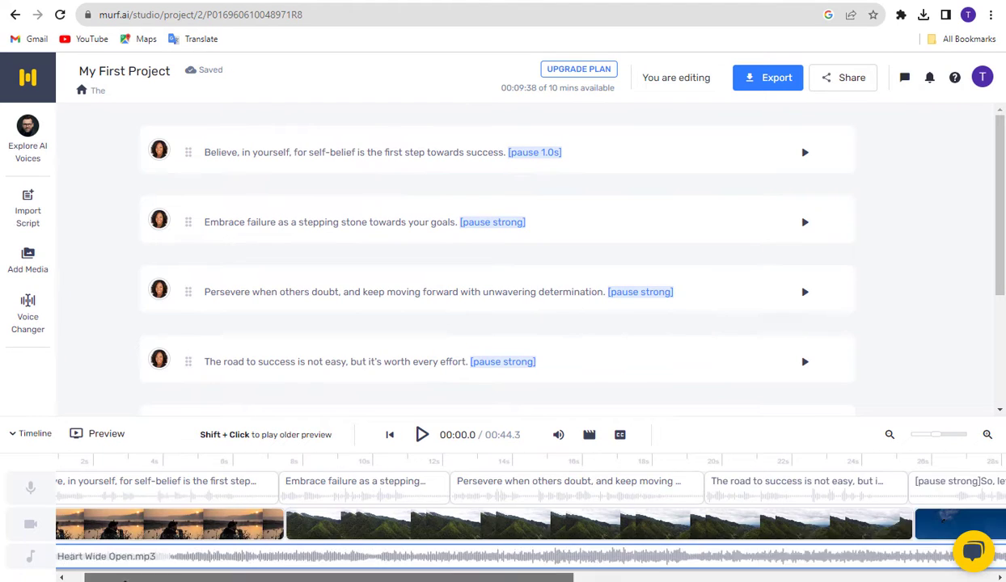
Move the blue sky clip after the mountain clip and build the 45.1-second video preview
left_click_drag(386, 531, 708, 530)
left_click_drag(279, 510, 679, 527)
left_click(422, 436)
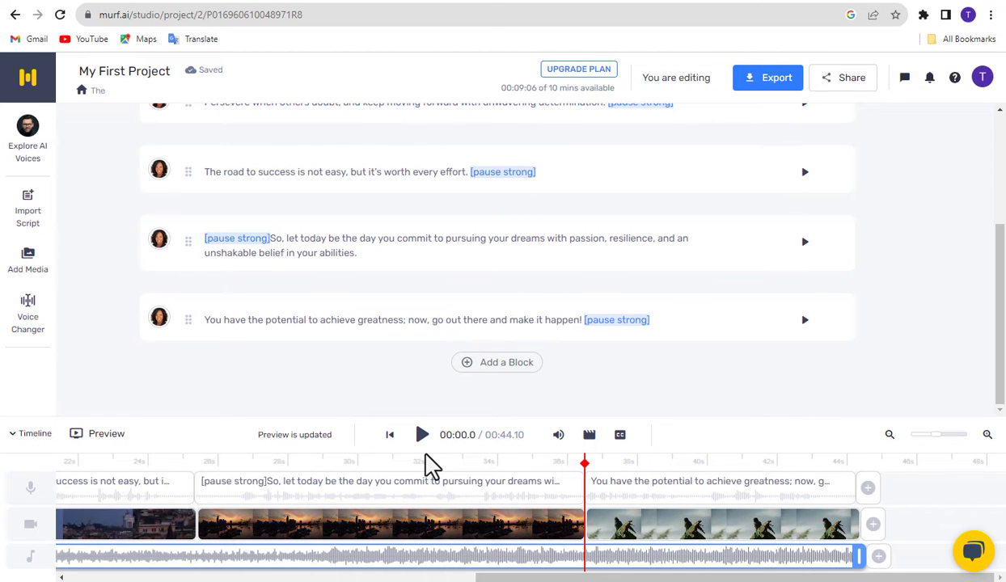
left_click(98, 438)
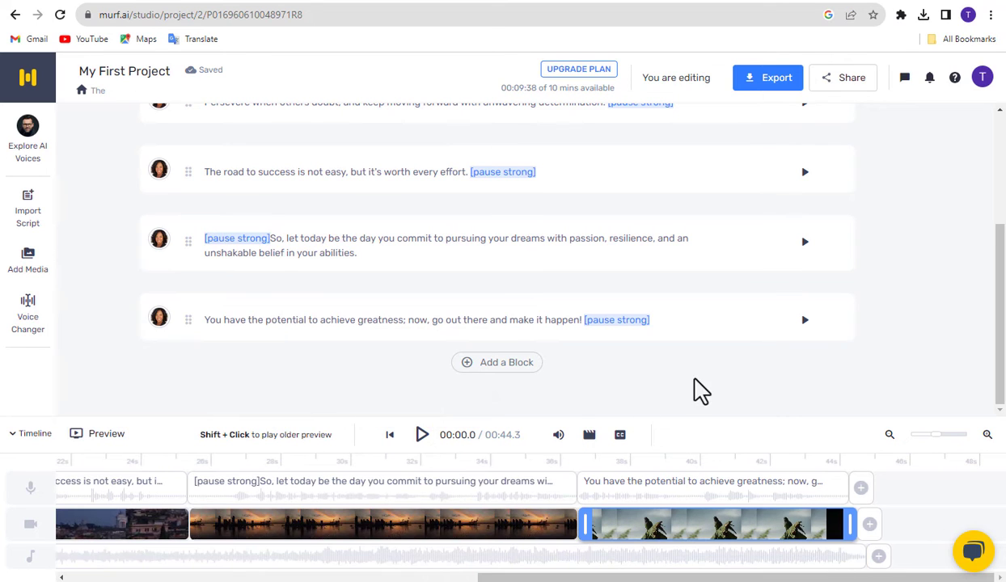
left_click(590, 436)
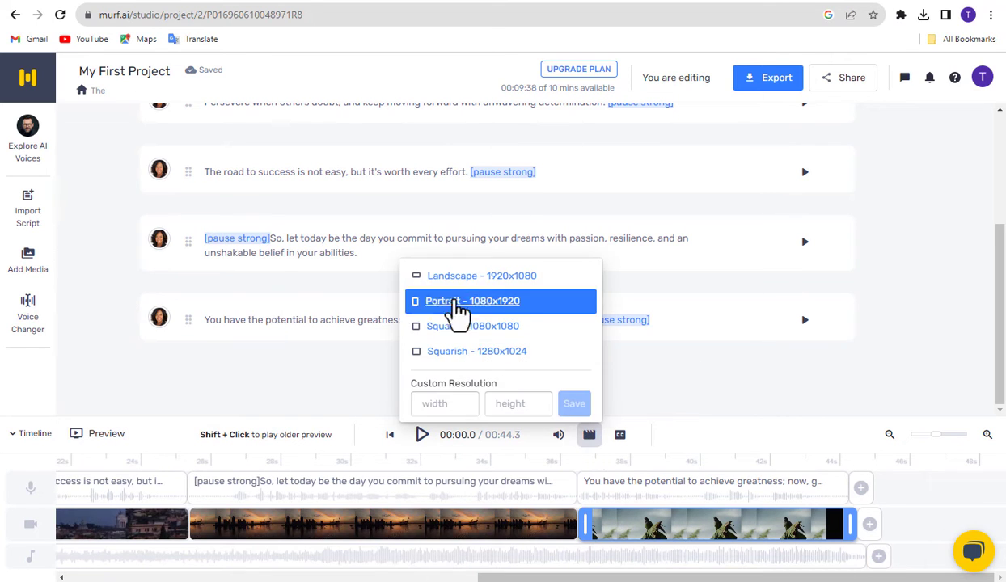
left_click(590, 436)
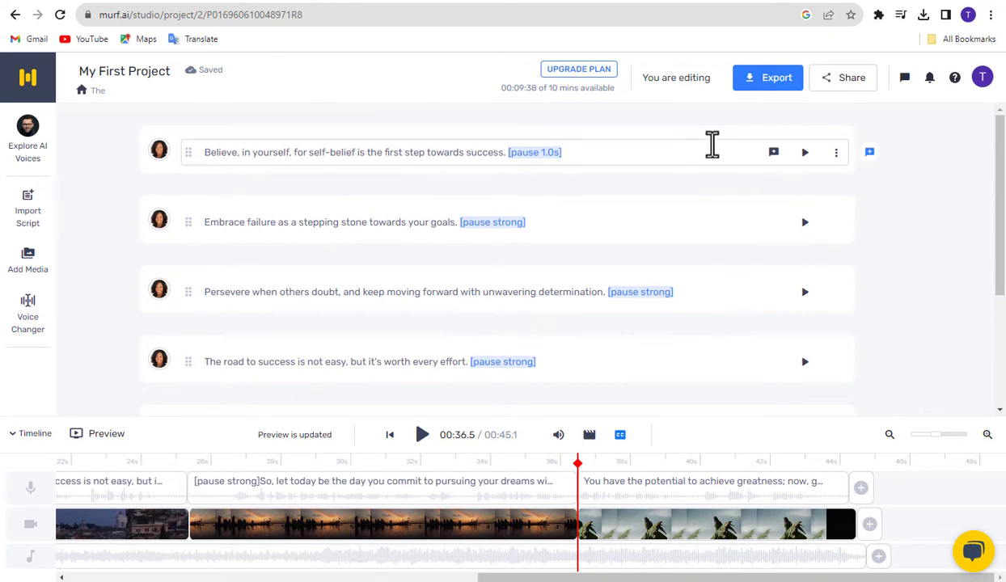
Select the first script block to show Naomi (F), Inspirational style, 0% pitch and speed
left_click(738, 147)
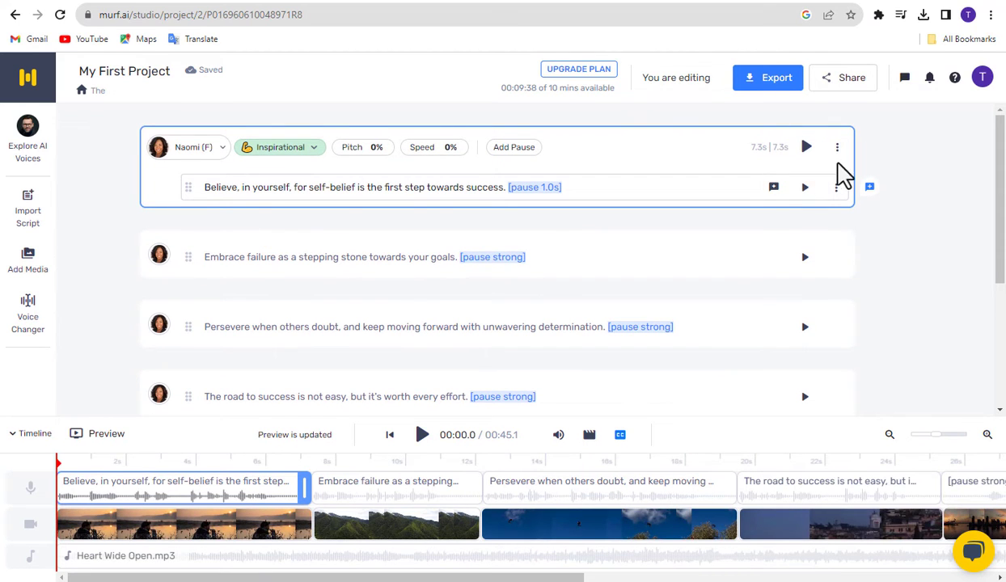
left_click(837, 148)
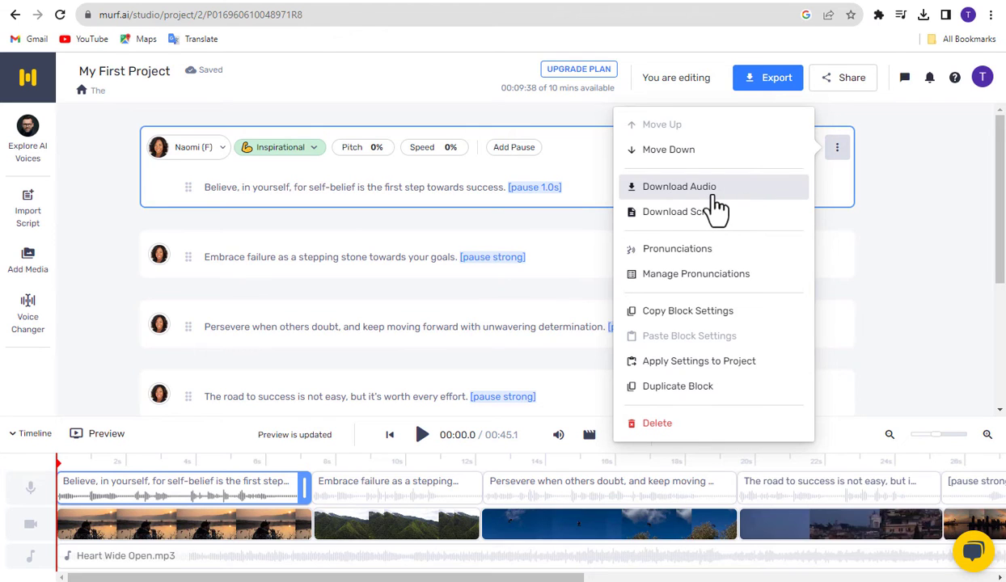
left_click(825, 173)
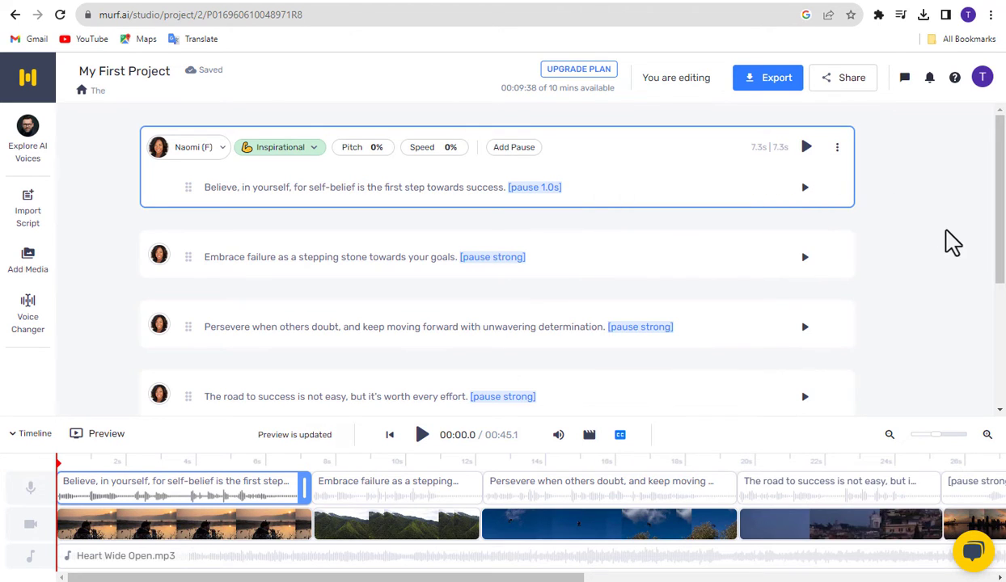
Bring up the export options with Video as the type and .MP4 as the format
scroll(894, 321, "down", 1)
scroll(890, 315, "up", 1)
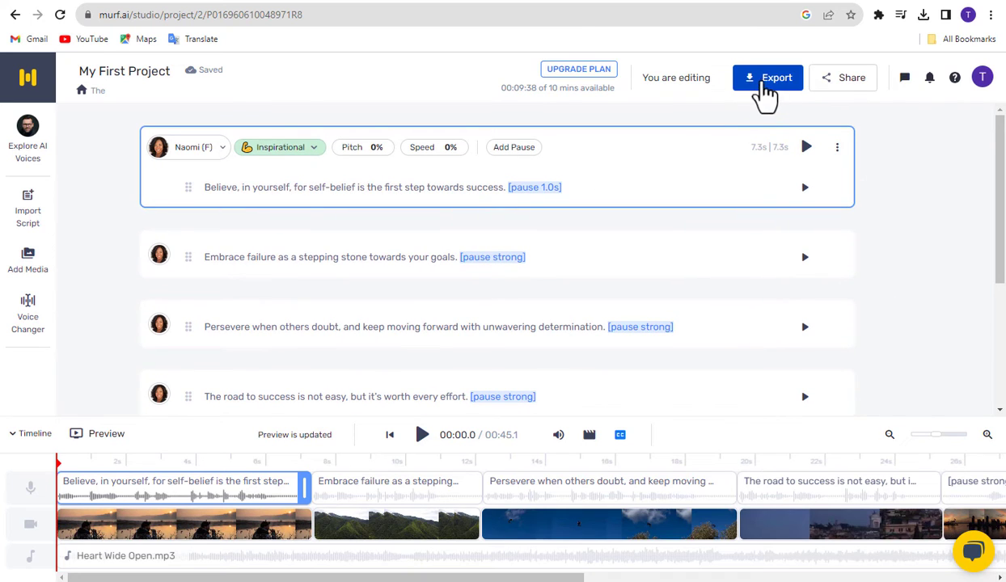
left_click(764, 87)
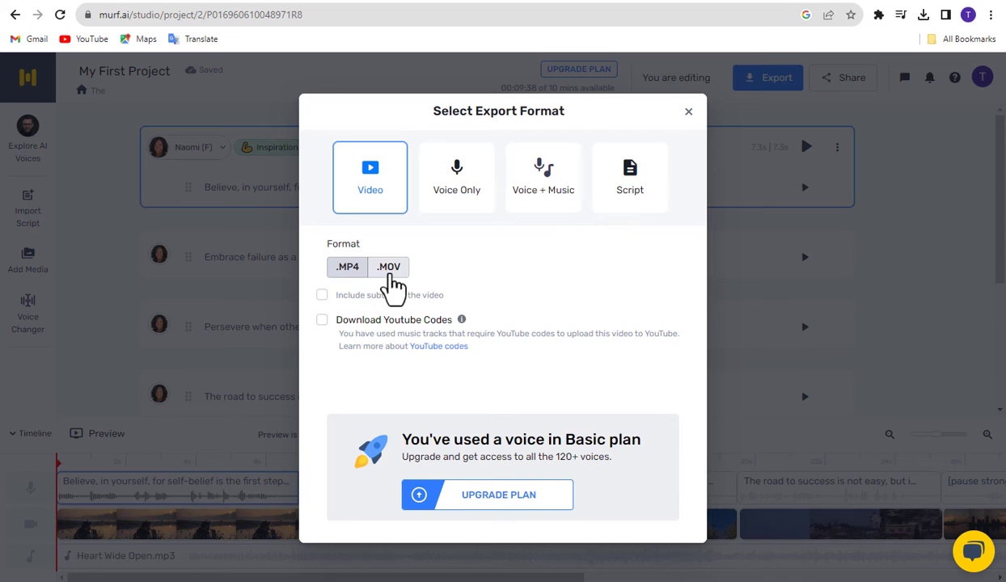
left_click(388, 274)
left_click(349, 271)
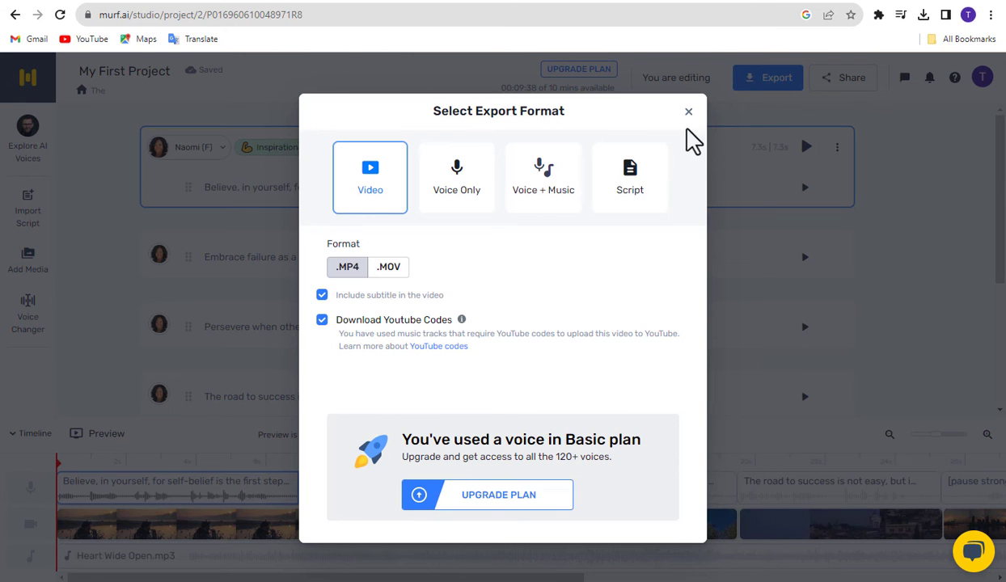
left_click(689, 111)
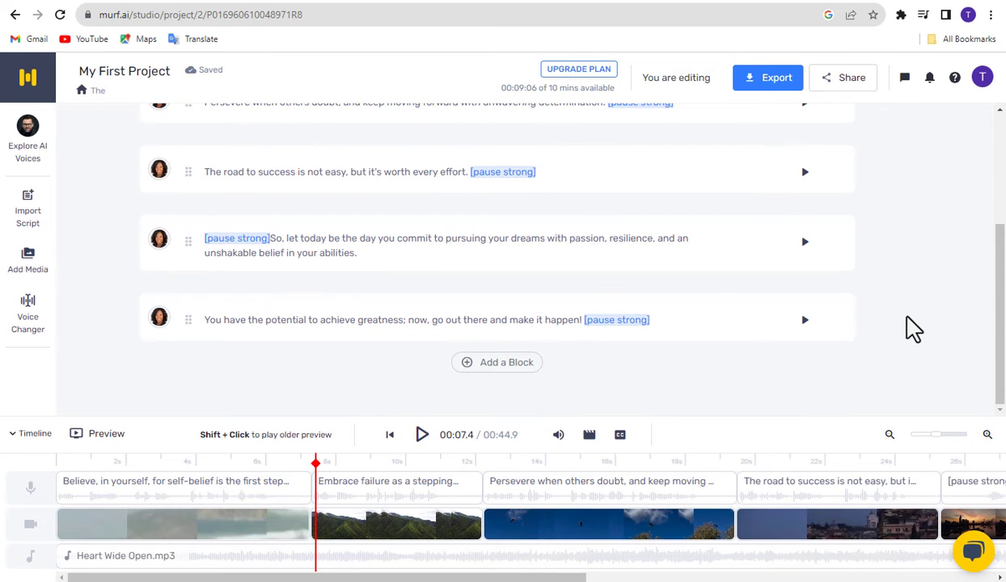
Open Chrome DevTools on the Network panel, filtered to Media requests
right_click(894, 217)
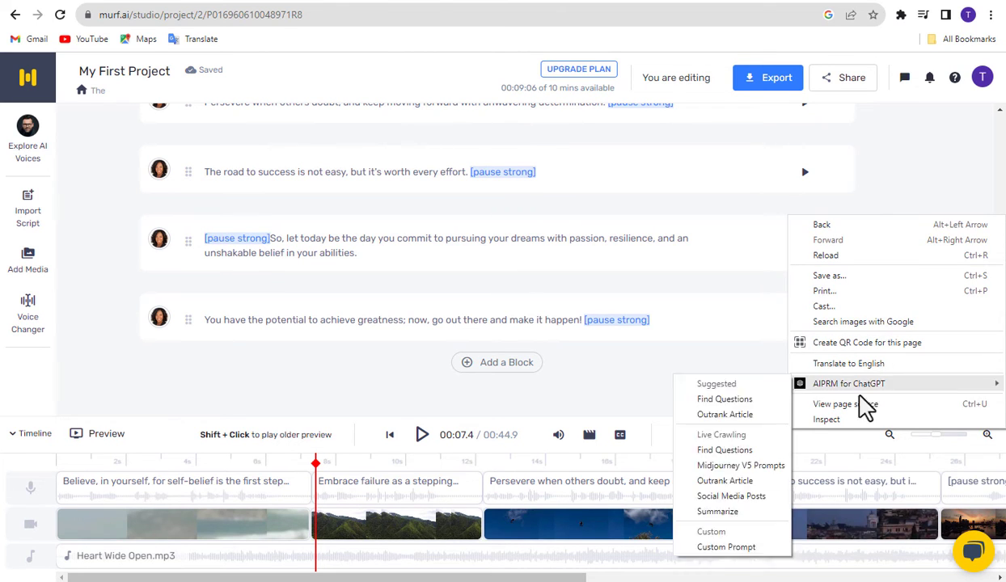
left_click(839, 420)
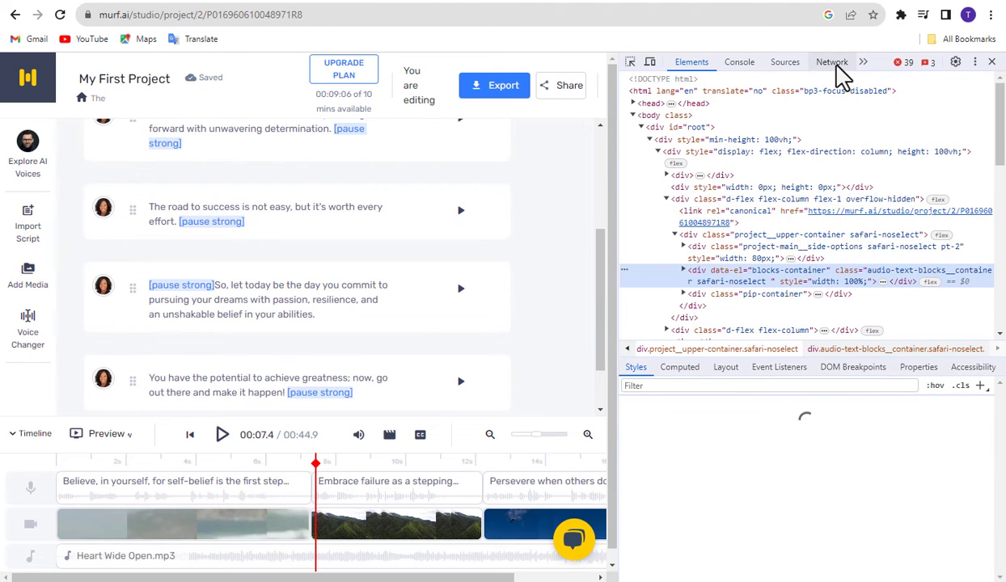
left_click(834, 63)
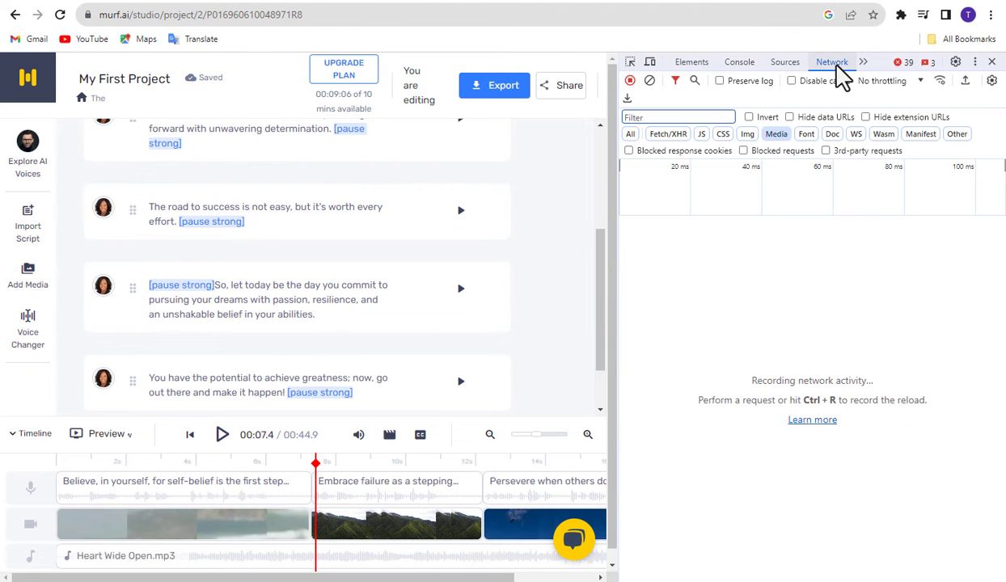
left_click(779, 136)
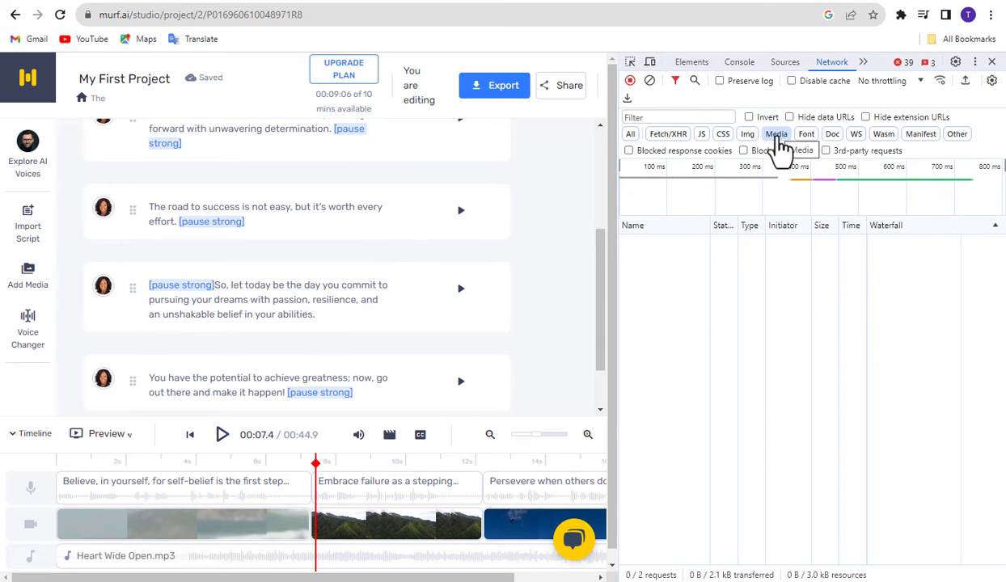
Build the preview, then open the 45-second output.mp4 request in a new tab
left_click(223, 436)
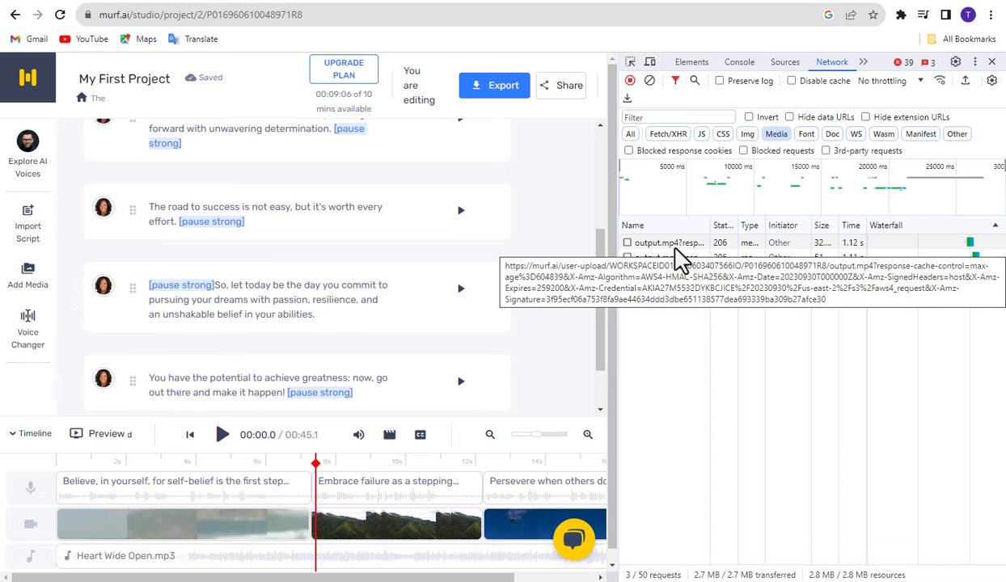
left_click(677, 246)
right_click(672, 245)
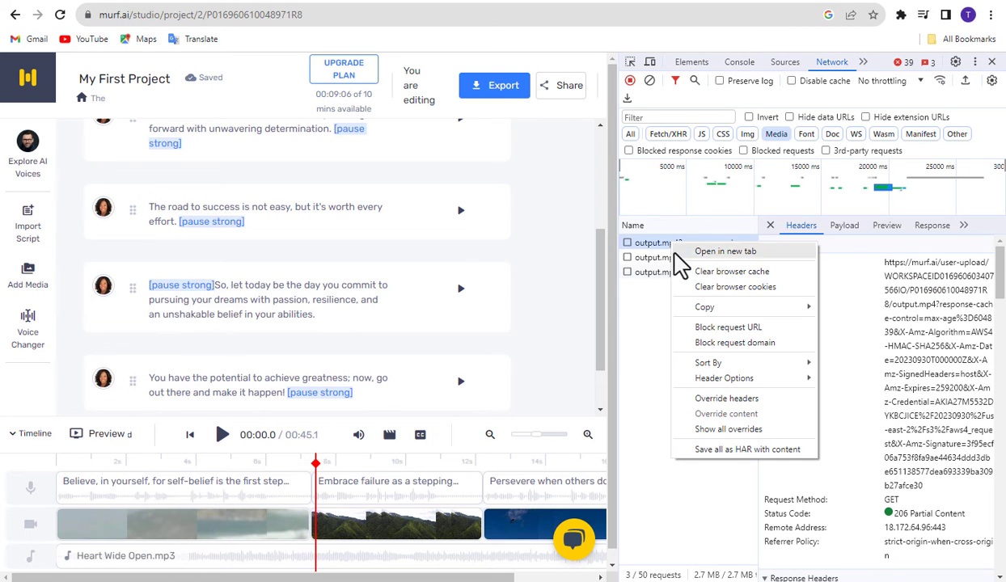
left_click(718, 251)
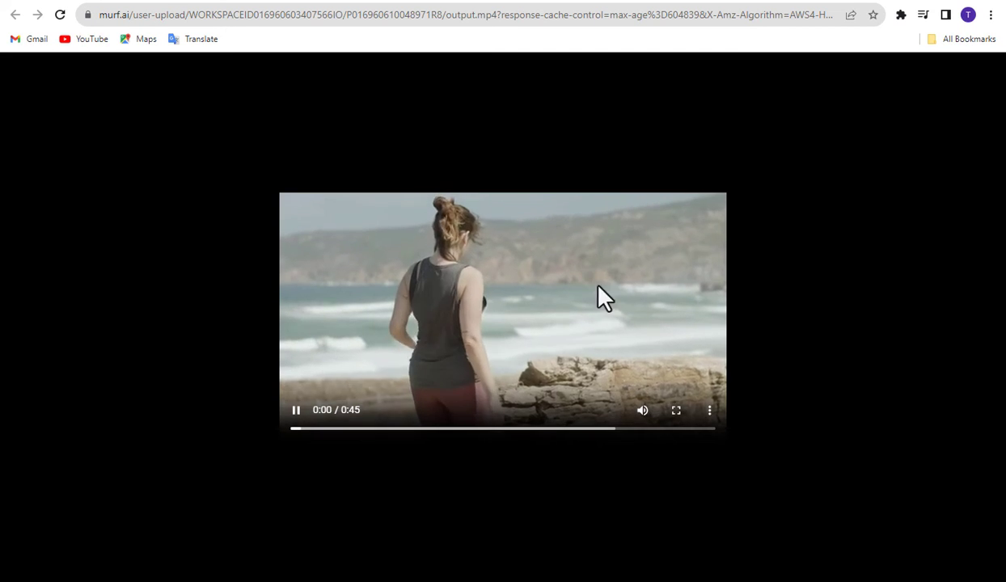